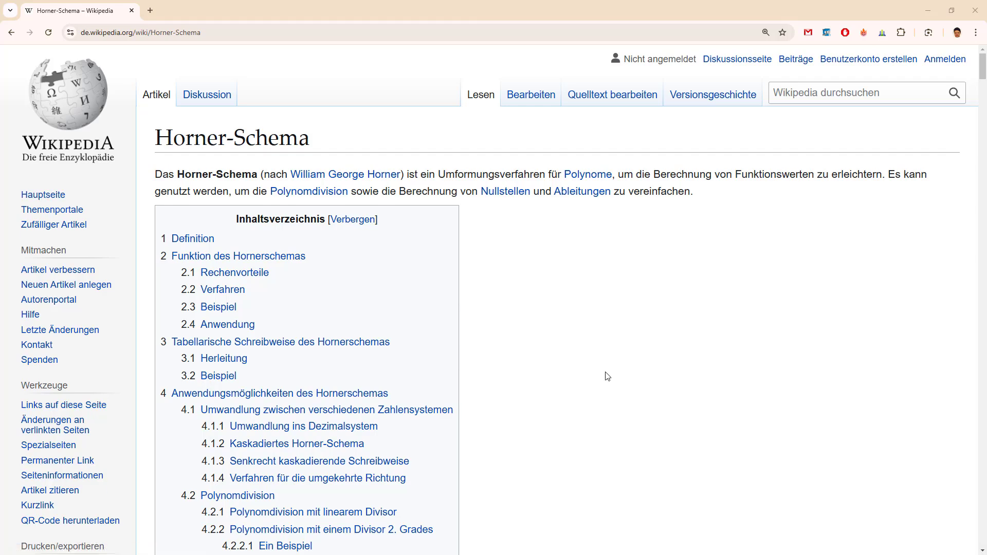
Scroll the German Horner-Schema article down to Tabellarische Schreibweise and its Herleitung formulas
{"action": "scroll", "coordinate": [596, 374], "scroll_direction": "down", "scroll_amount": 6}
{"action": "scroll", "coordinate": [583, 374], "scroll_direction": "down", "scroll_amount": 7}
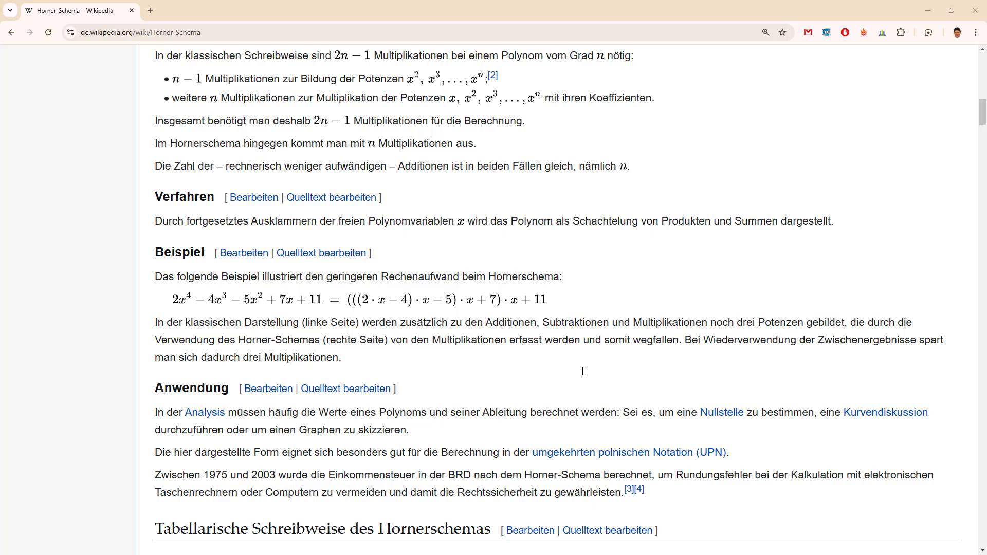
{"action": "scroll", "coordinate": [596, 429], "scroll_direction": "down", "scroll_amount": 2}
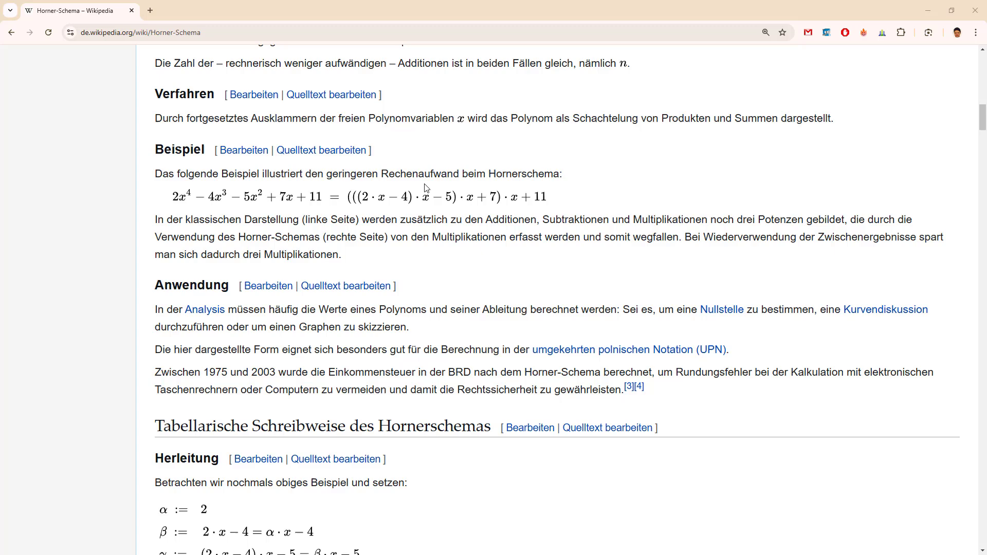
{"action": "scroll", "coordinate": [433, 369], "scroll_direction": "down", "scroll_amount": 5}
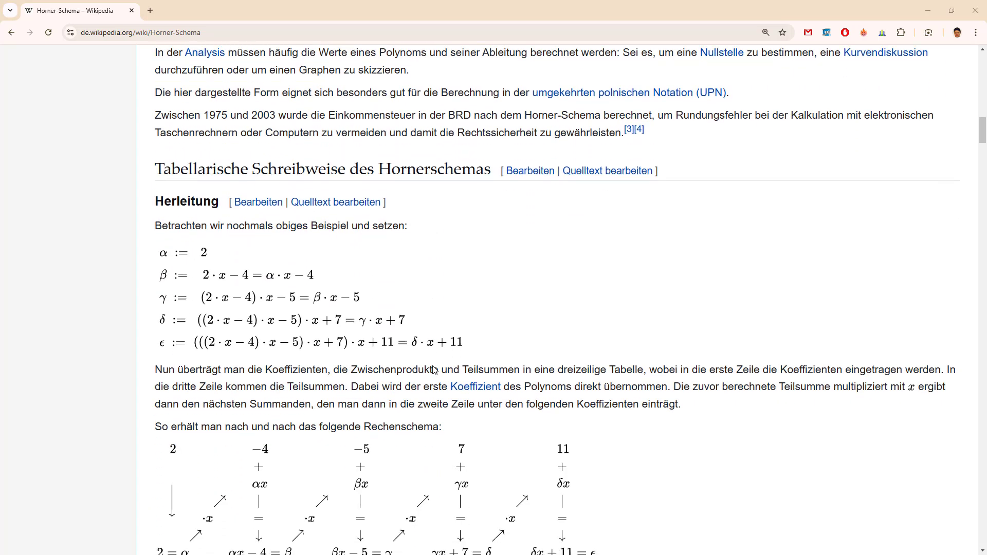
{"action": "scroll", "coordinate": [433, 369], "scroll_direction": "down", "scroll_amount": 2}
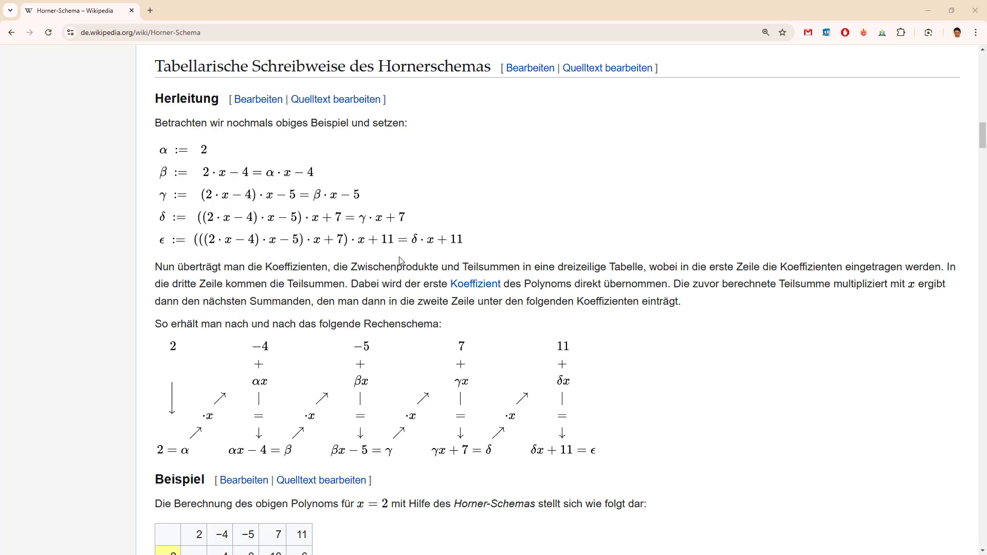
{"action": "scroll", "coordinate": [376, 303], "scroll_direction": "up", "scroll_amount": 4}
{"action": "scroll", "coordinate": [375, 359], "scroll_direction": "up", "scroll_amount": 3}
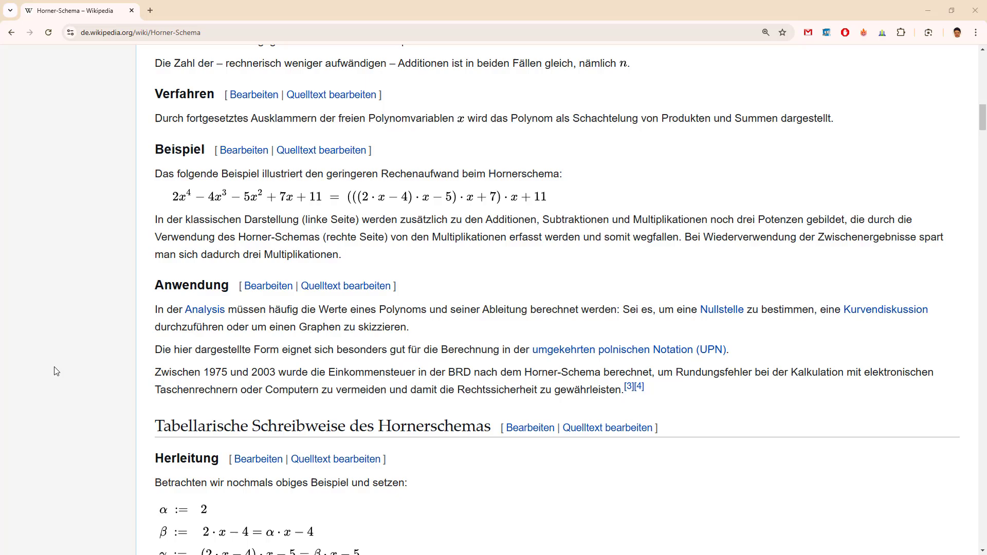
{"action": "scroll", "coordinate": [198, 348], "scroll_direction": "down", "scroll_amount": 4}
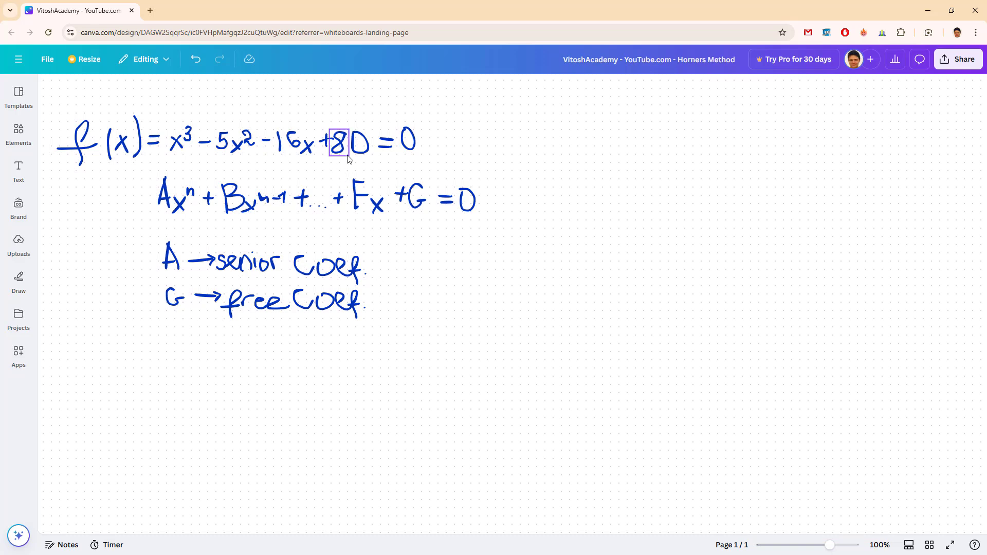
Leave the Canva notes for the Excel Book1 workbook showing F(x)=x^3-5x^2-16x+80=0 in A1
{"action": "left_click", "coordinate": [19, 316]}
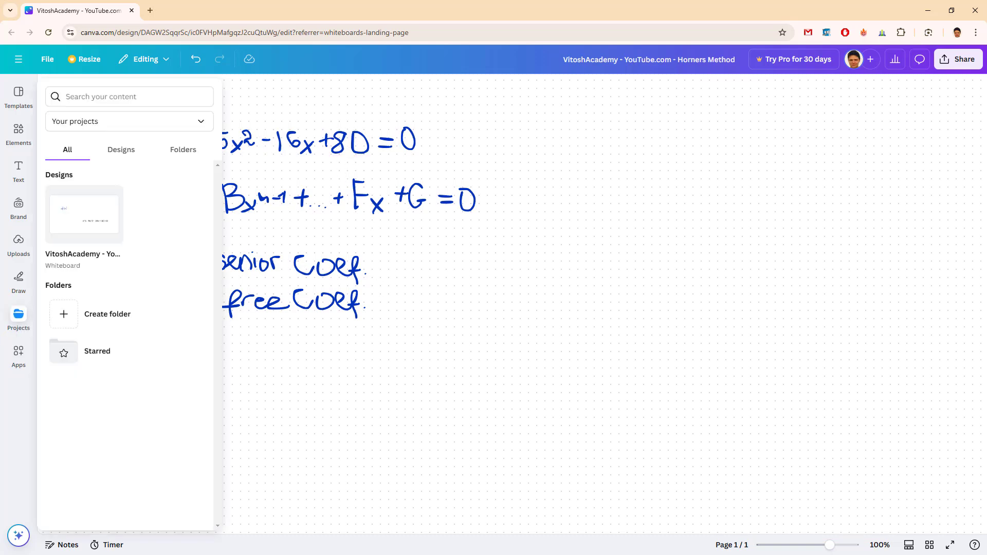
{"action": "left_click", "coordinate": [232, 318]}
{"action": "key", "text": "alt+Tab"}
Label A3 'A - senior coefficient' and A4 'G - free coefficient'
{"action": "left_click", "coordinate": [138, 123]}
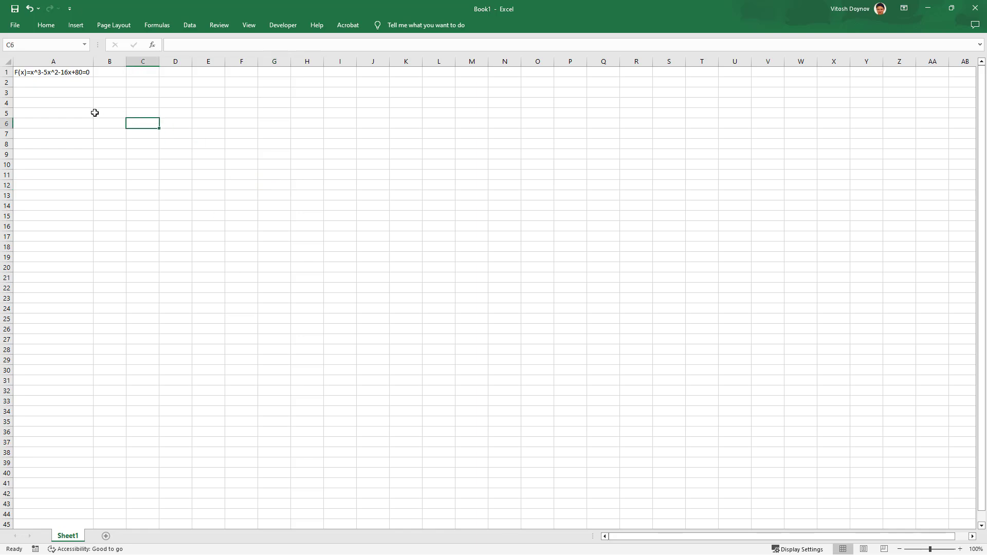
{"action": "key", "text": "Up"}
{"action": "key", "text": "Left"}
{"action": "key", "text": "Left"}
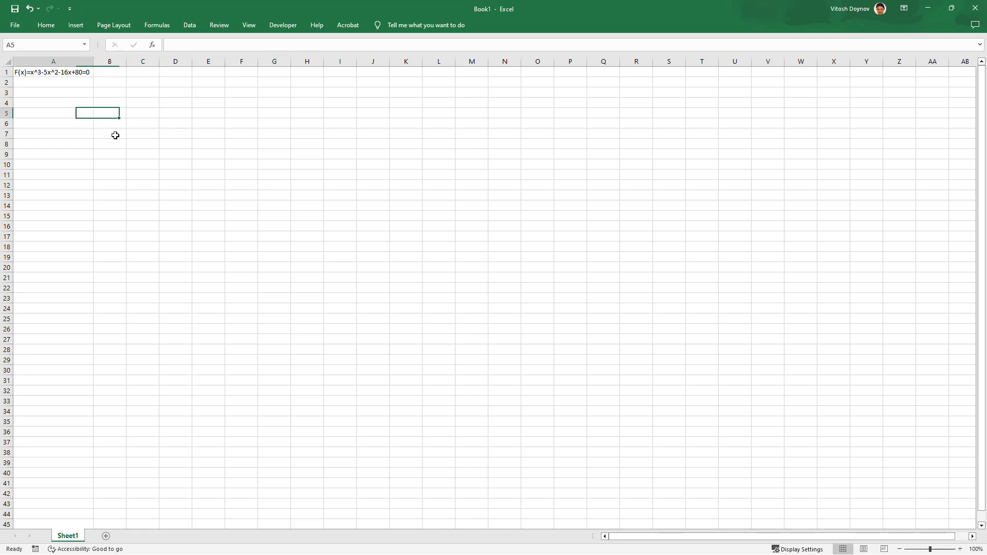
{"action": "key", "text": "Up"}
{"action": "key", "text": "Up"}
{"action": "type", "text": "A - "}
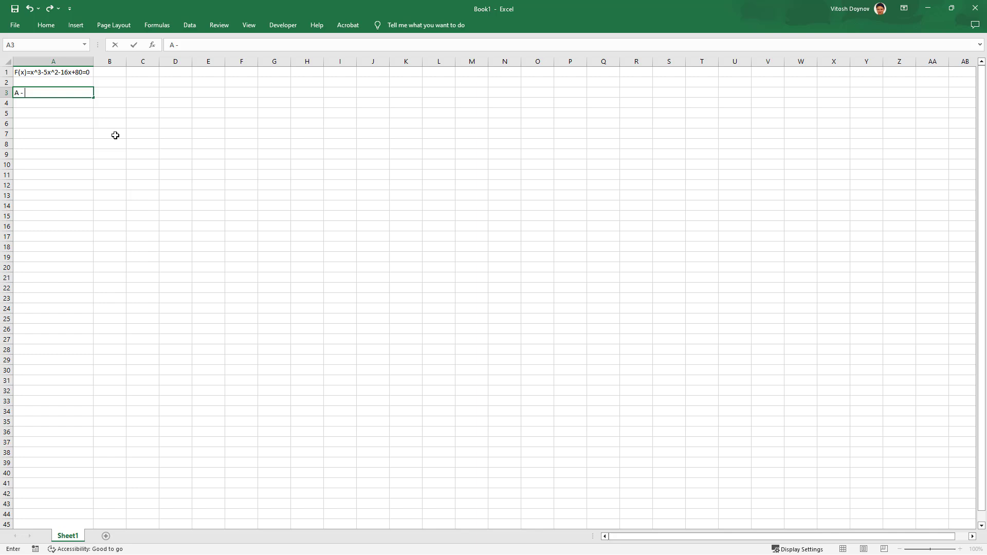
{"action": "type", "text": "senior coefficient"}
{"action": "key", "text": "Return"}
{"action": "type", "text": "G 0"}
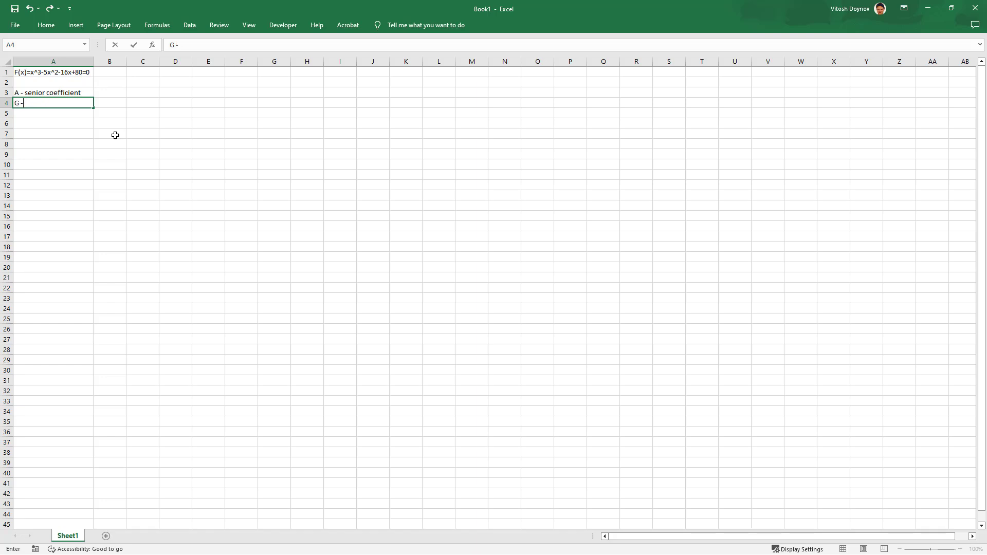
{"action": "key", "text": "BackSpace"}
{"action": "type", "text": "- free coefficient"}
{"action": "key", "text": "Return"}
{"action": "key", "text": "Return"}
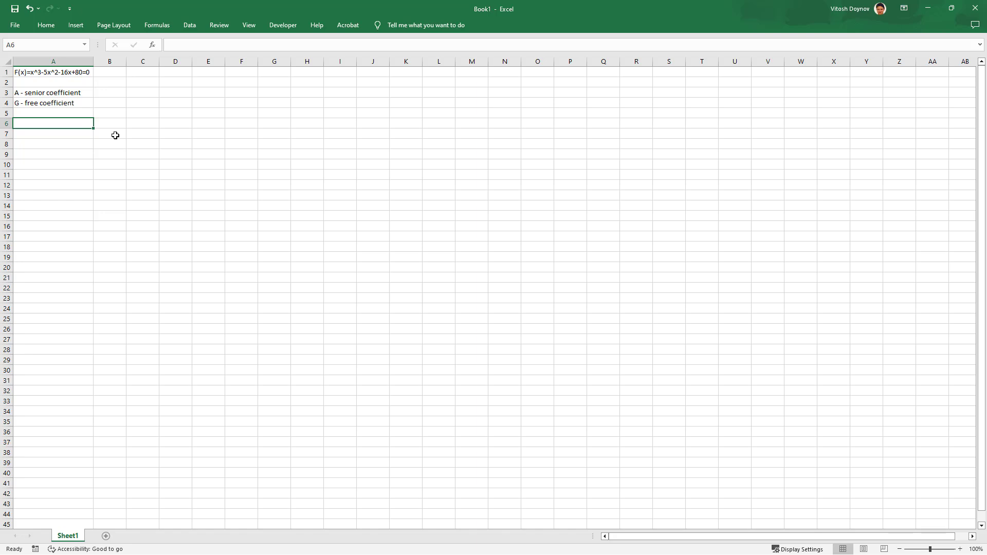
Label A6 'p - divisors of G' and A7 'q - divisors of A'
{"action": "type", "text": "p - di"}
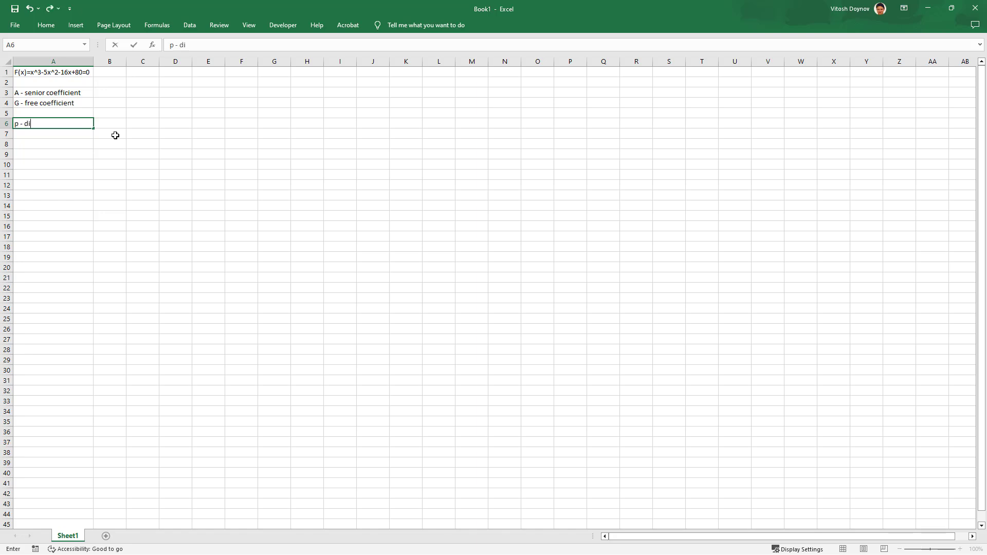
{"action": "type", "text": "visors of G"}
{"action": "key", "text": "Return"}
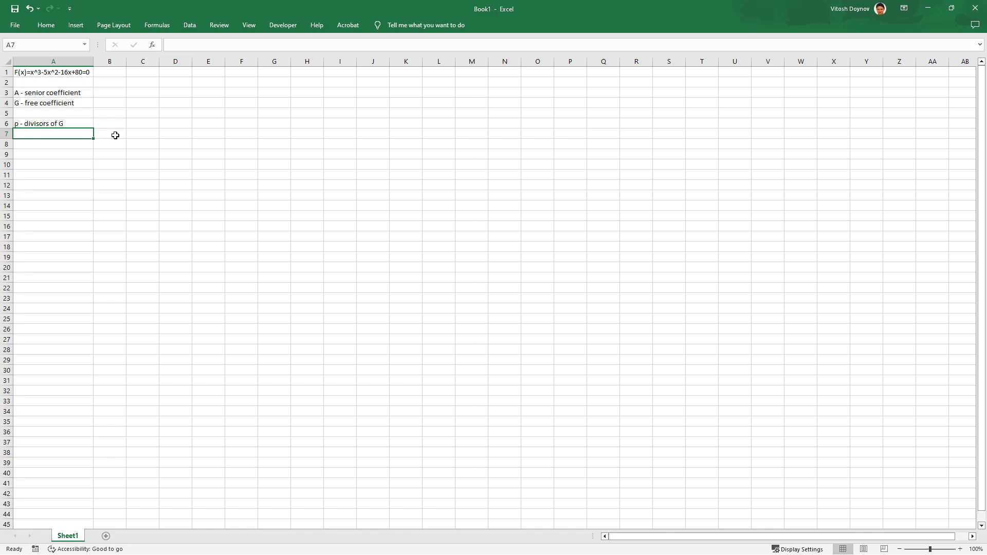
{"action": "type", "text": "q - divis"}
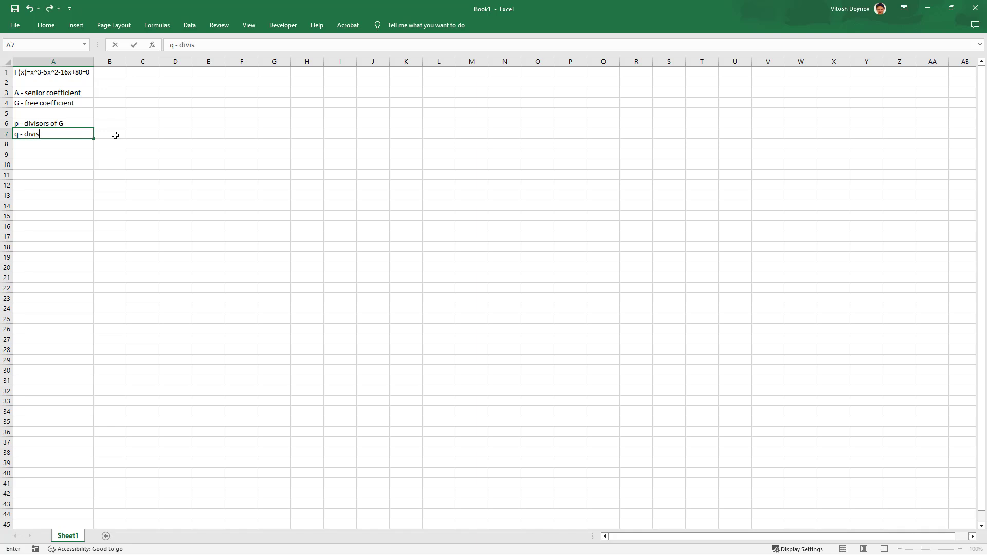
{"action": "type", "text": "ors of A"}
{"action": "left_click", "coordinate": [116, 135]}
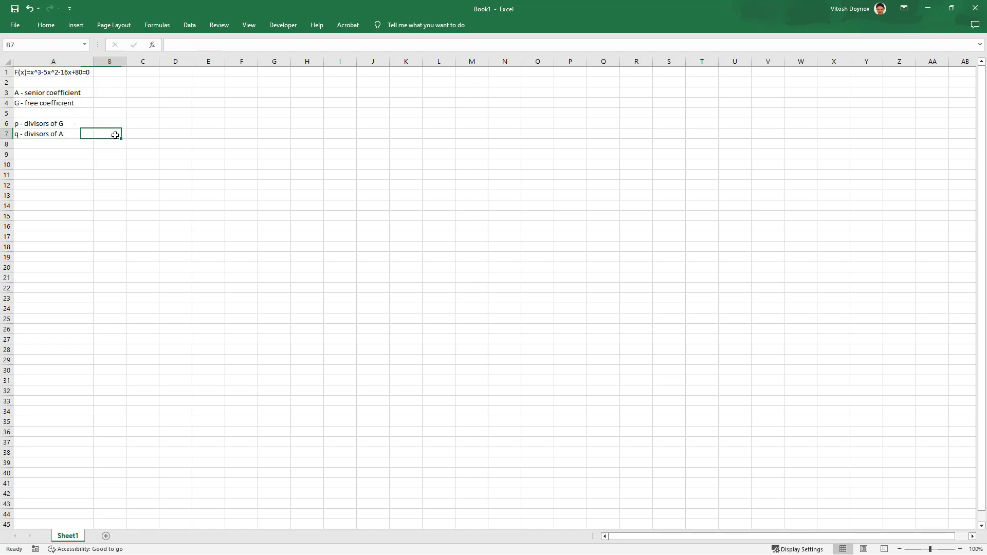
Enter the senior coefficient 1 in B3 and the free coefficient 80 in B4
{"action": "key", "text": "Up"}
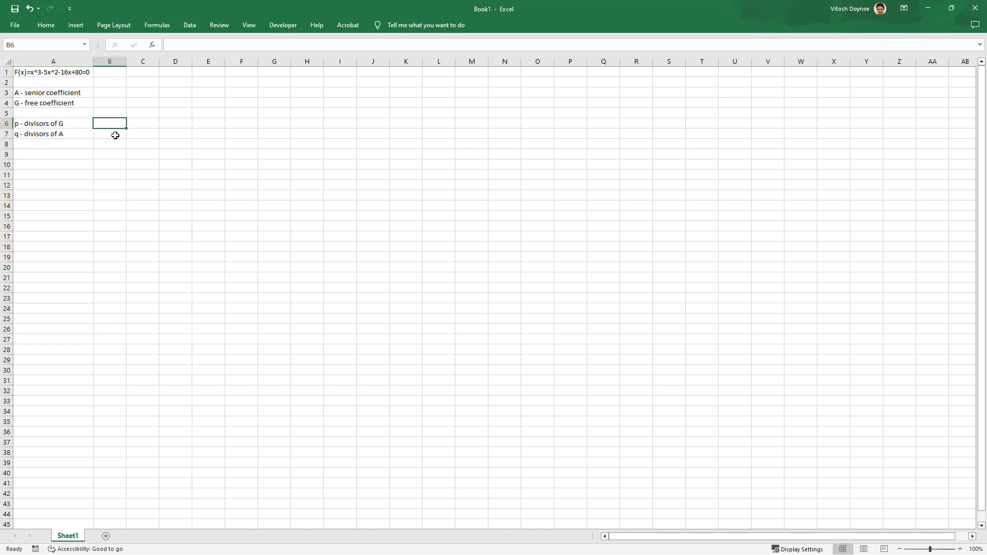
{"action": "key", "text": "Left"}
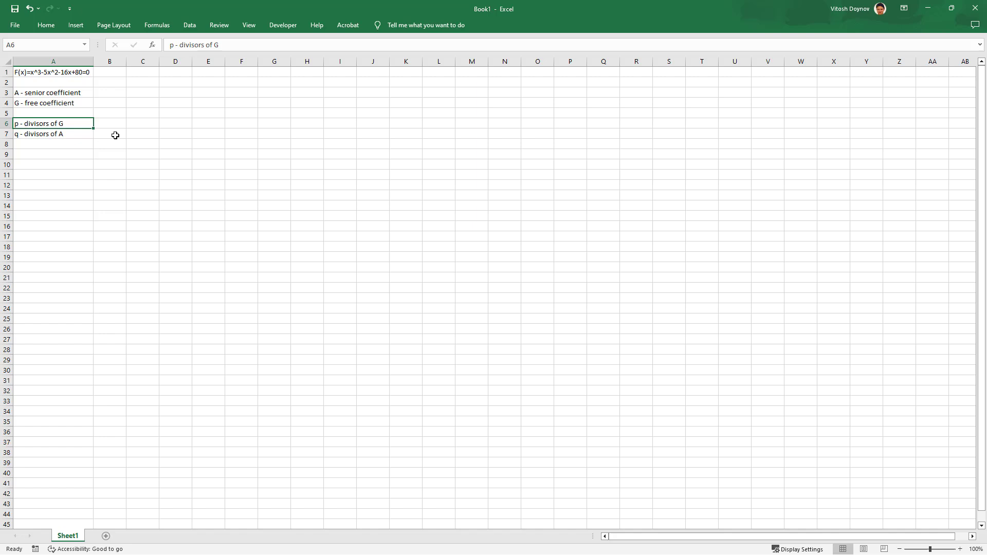
{"action": "key", "text": "Up"}
{"action": "key", "text": "Up"}
{"action": "key", "text": "Up"}
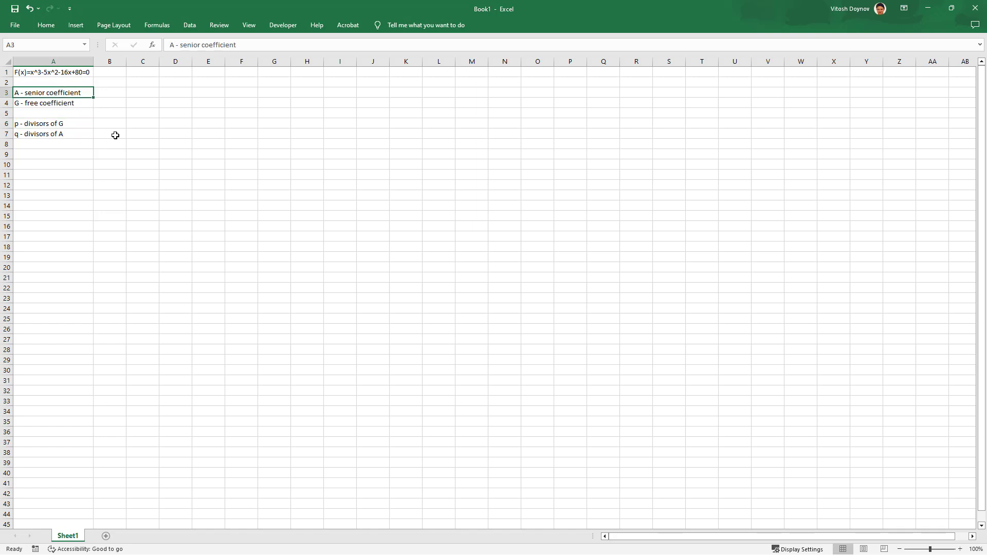
{"action": "key", "text": "Right"}
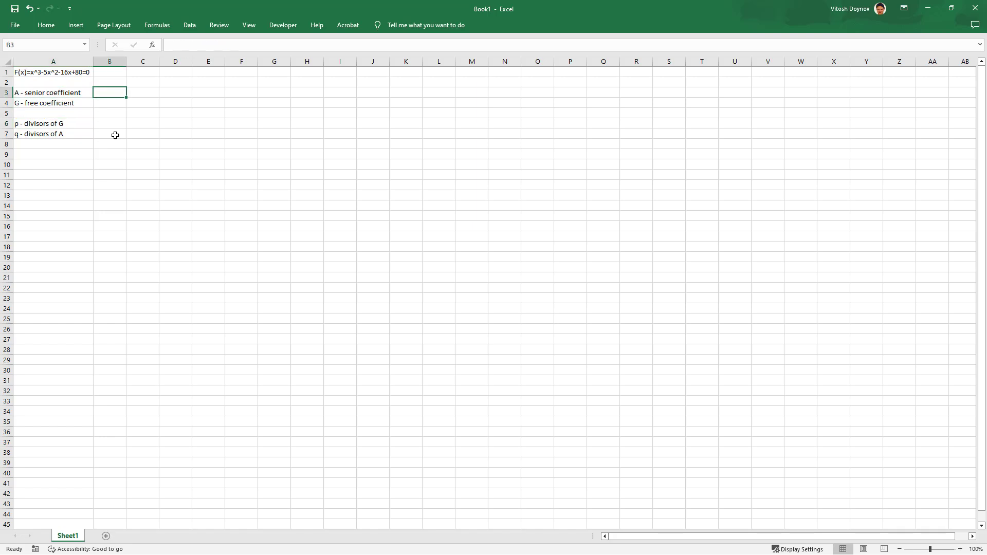
{"action": "type", "text": "1"}
{"action": "key", "text": "Return"}
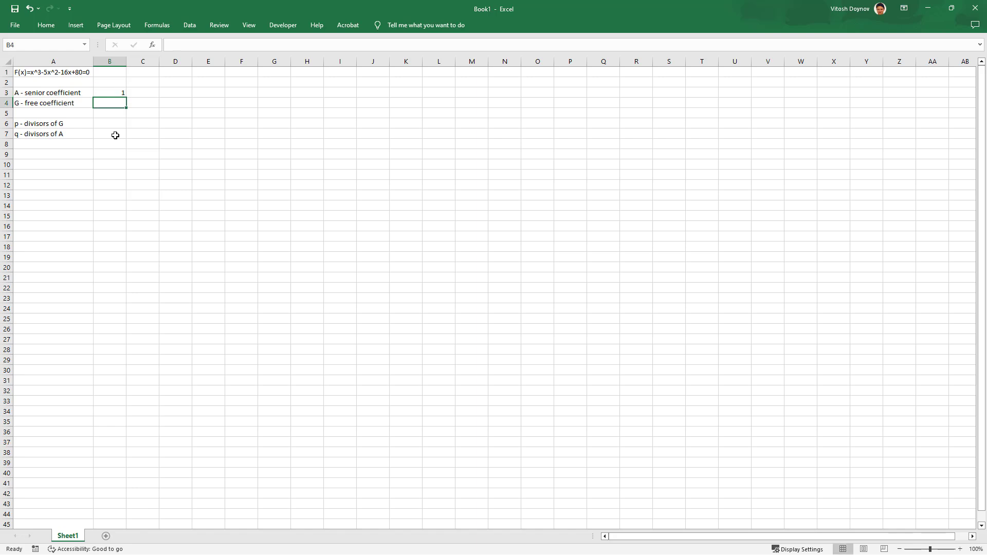
{"action": "type", "text": "80"}
{"action": "key", "text": "Return"}
{"action": "key", "text": "Return"}
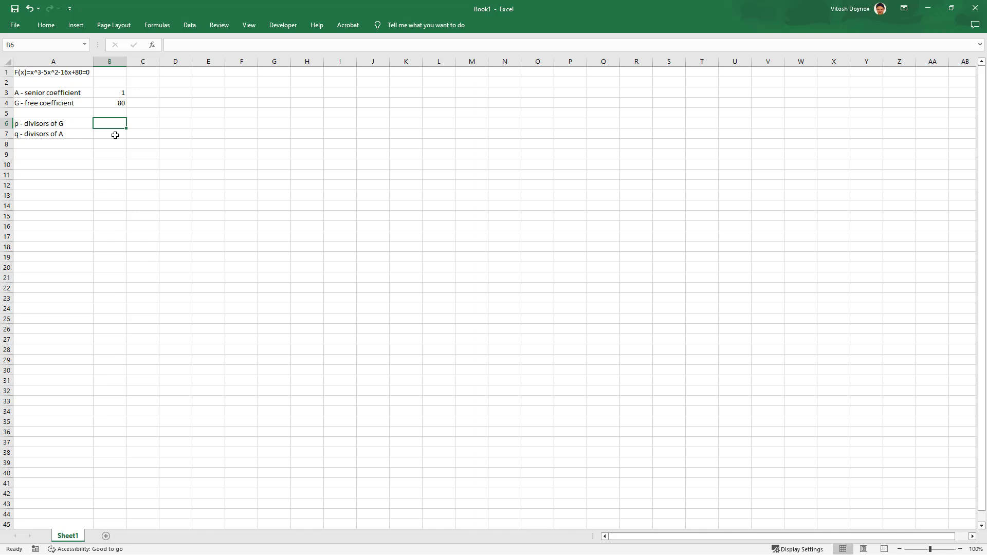
List the divisors of 80 in B6: 1, 2, 4, 5, 8, 10, 16, 20, 40, 80
{"action": "type", "text": "1, 2, 4, 5, 7,"}
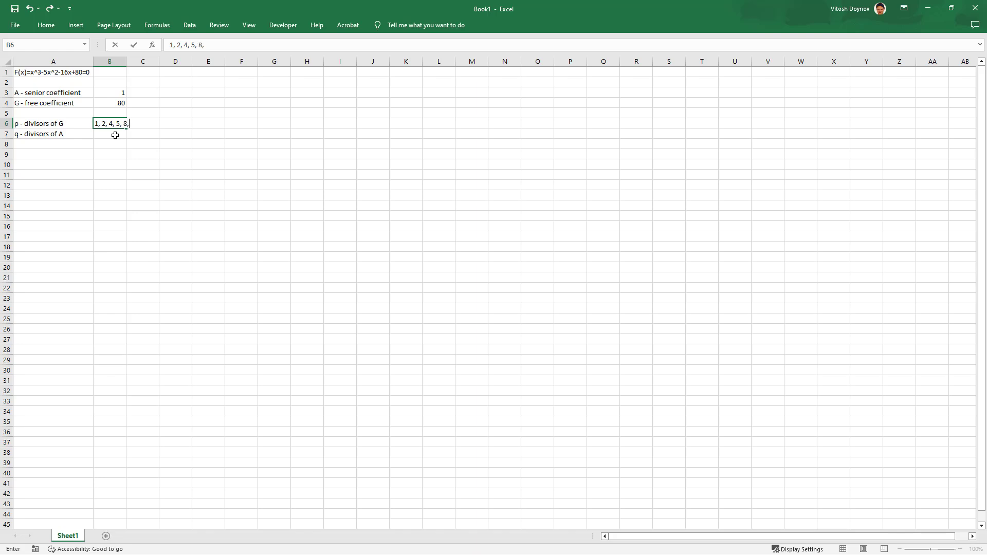
{"action": "type", "text": "10, 16, 20, 40, 80"}
{"action": "key", "text": "Return"}
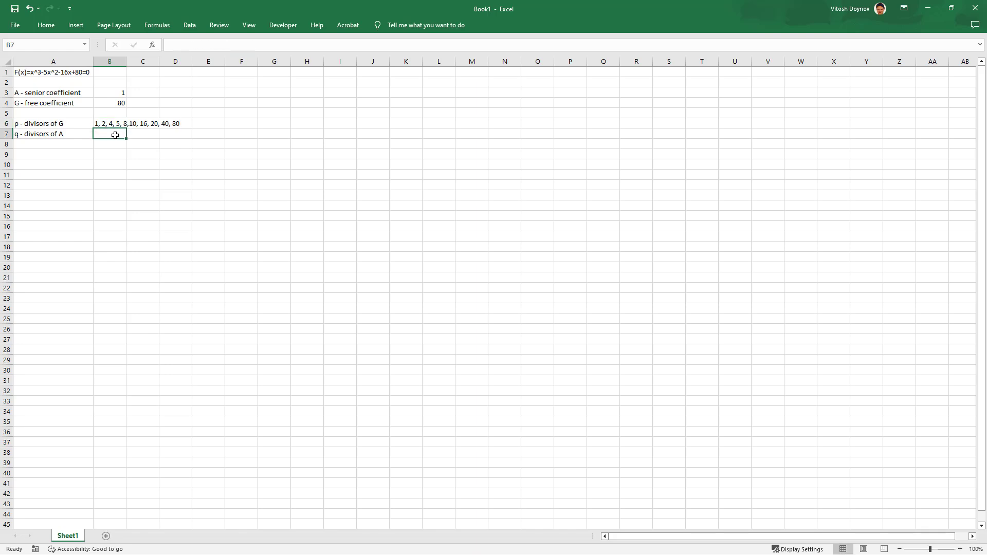
{"action": "key", "text": "Left"}
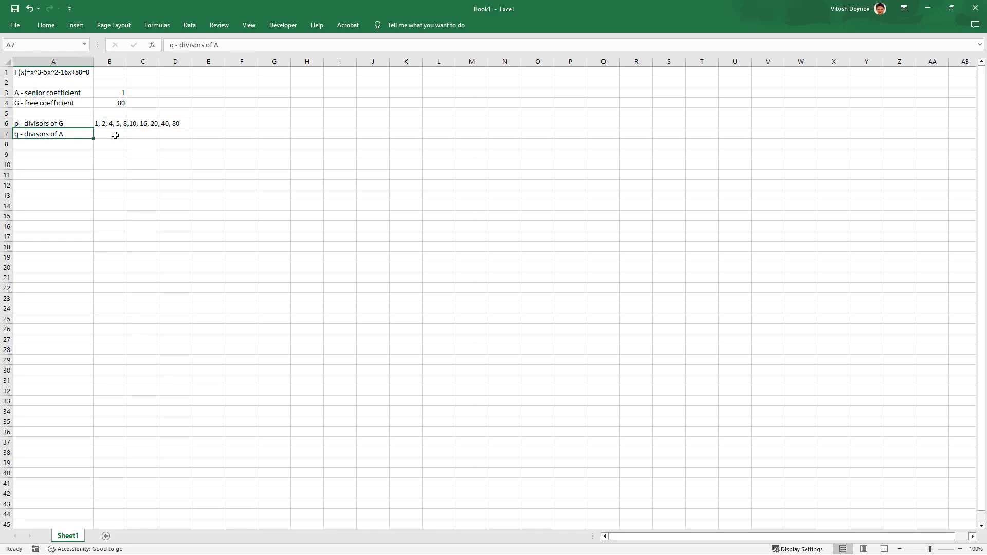
Enter 1 as the divisor of A in B7 and label A9 p/q
{"action": "left_click", "coordinate": [115, 135]}
{"action": "type", "text": "12"}
{"action": "key", "text": "Return"}
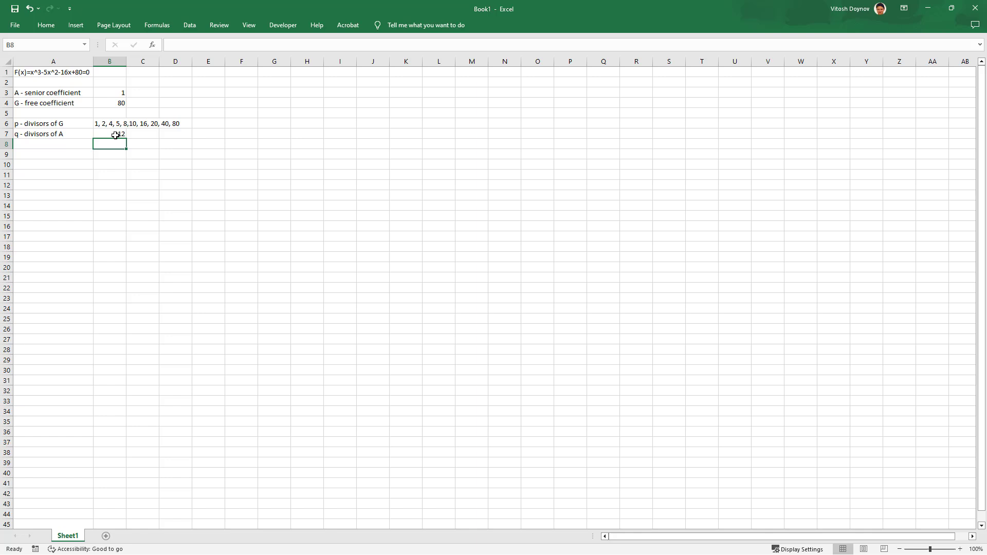
{"action": "double_click", "coordinate": [115, 135]}
{"action": "type", "text": "2"}
{"action": "key", "text": "Return"}
{"action": "key", "text": "Return"}
{"action": "key", "text": "Left"}
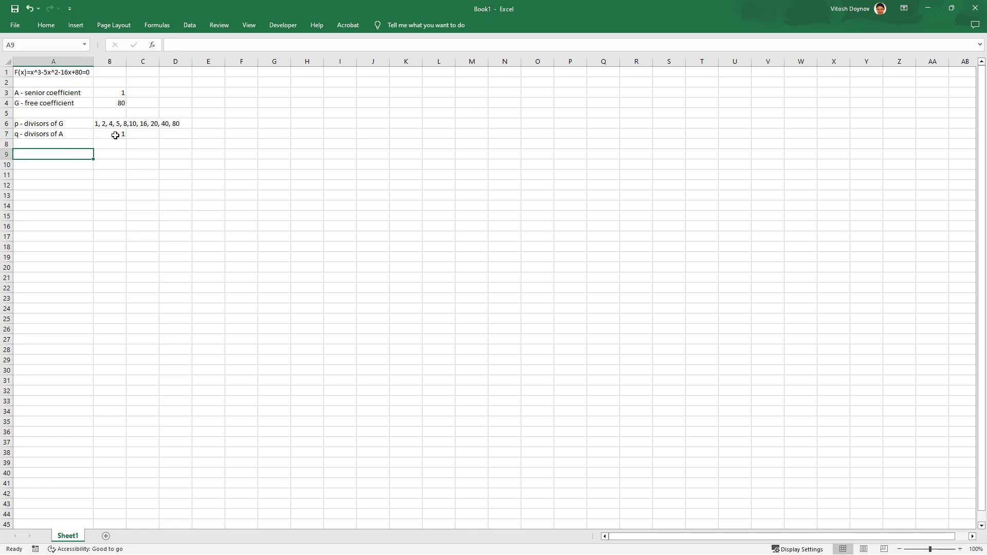
{"action": "type", "text": "p/q"}
{"action": "key", "text": "Return"}
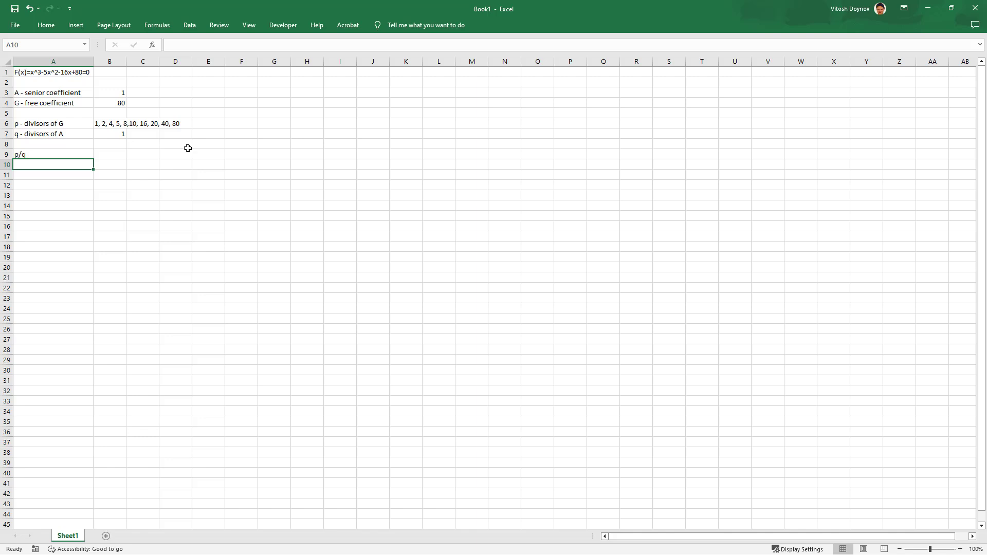
Fill row 10 with 1 in A10 and a copy of B6's divisor list in B10
{"action": "key", "text": "Right"}
{"action": "type", "text": "1"}
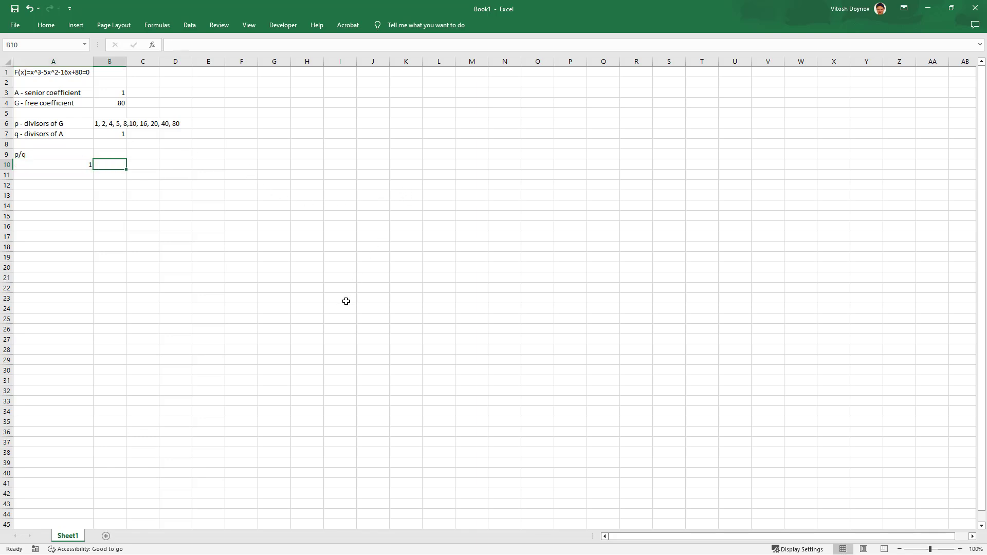
{"action": "key", "text": "Up"}
{"action": "key", "text": "Up"}
{"action": "key", "text": "Up"}
{"action": "key", "text": "Up"}
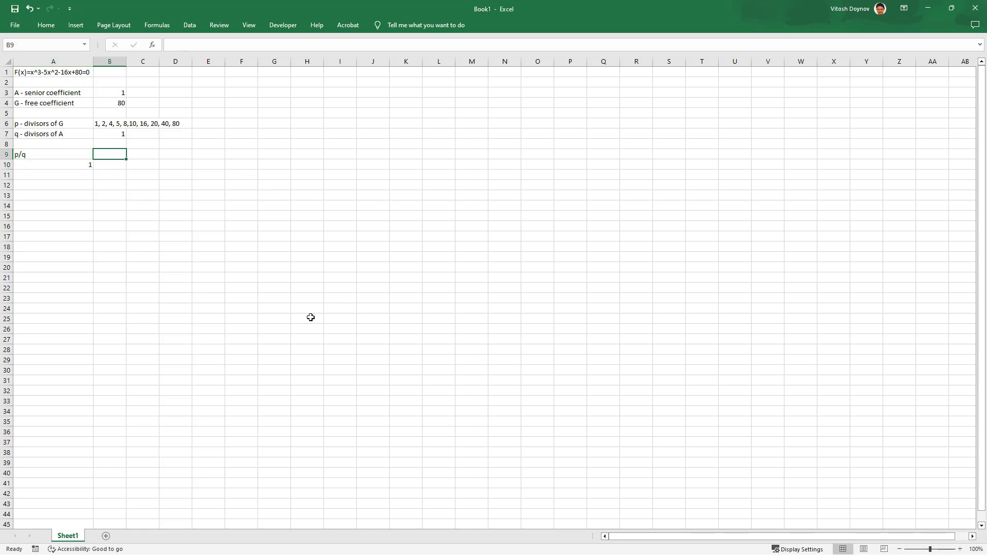
{"action": "key", "text": "ctrl+c"}
{"action": "key", "text": "Down"}
{"action": "key", "text": "Down"}
{"action": "key", "text": "Down"}
{"action": "key", "text": "Down"}
{"action": "key", "text": "ctrl+v"}
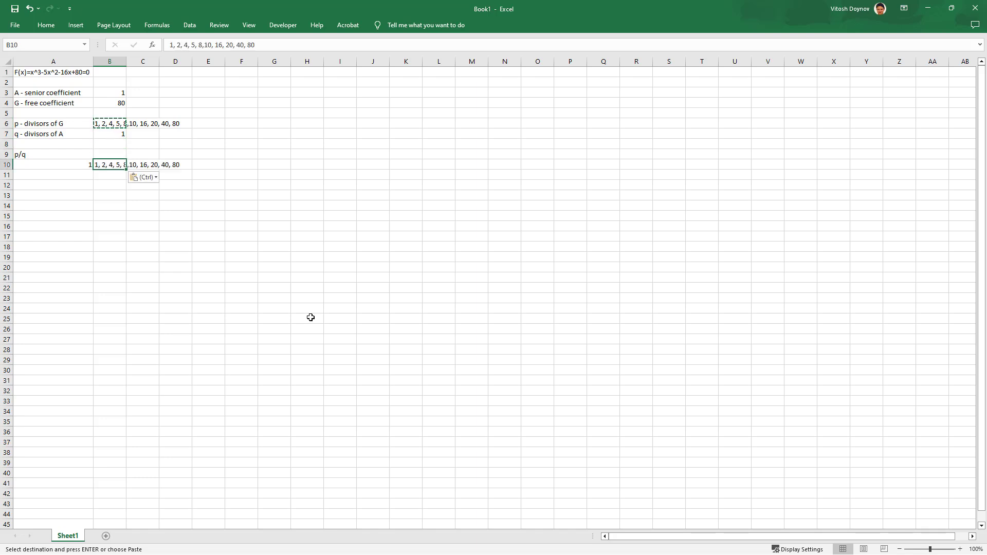
{"action": "key", "text": "Escape"}
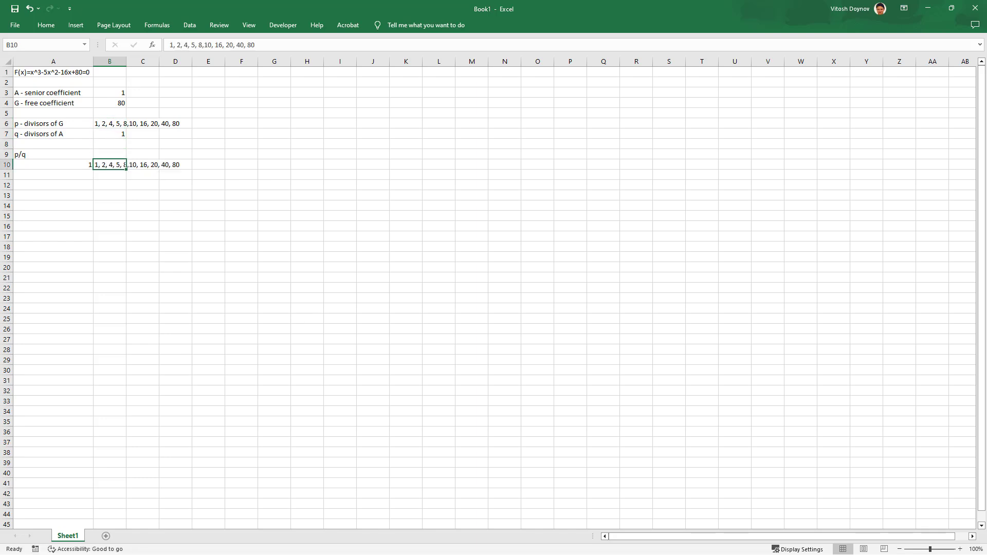
{"action": "left_click", "coordinate": [101, 193]}
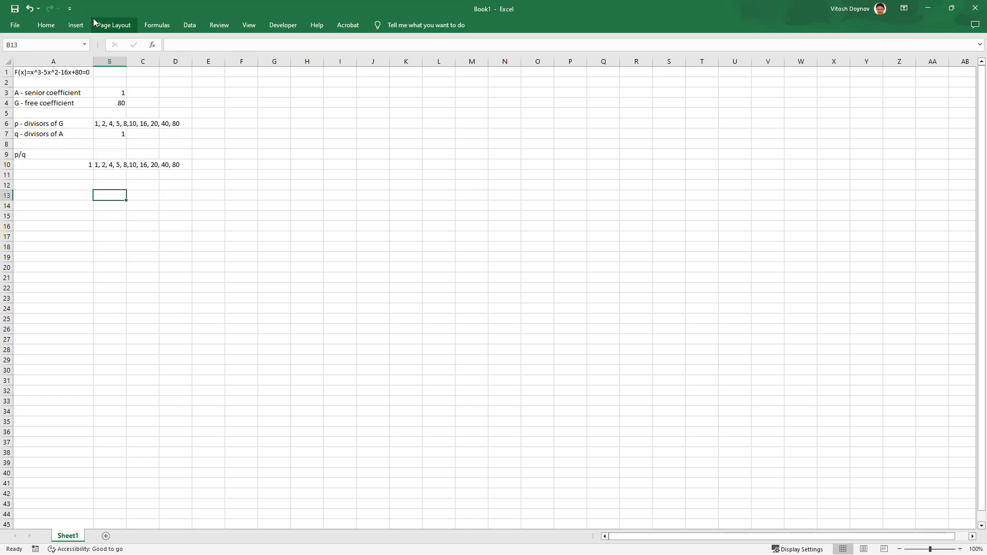
Pin the Home ribbon so its formatting options stay visible
{"action": "left_click", "coordinate": [54, 27]}
{"action": "double_click", "coordinate": [54, 27]}
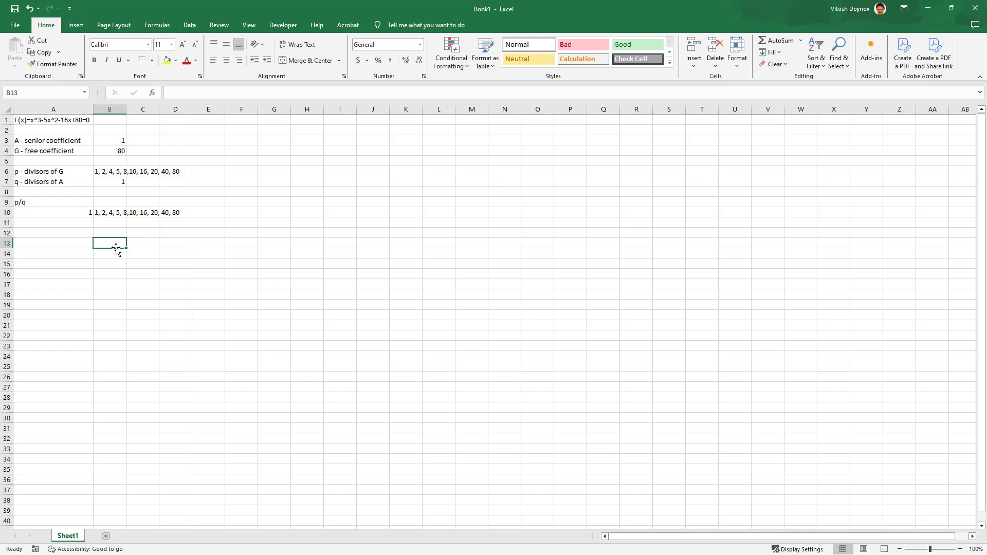
{"action": "mouse_move", "coordinate": [110, 243]}
{"action": "left_mouse_down"}
{"action": "mouse_move", "coordinate": [171, 262]}
{"action": "mouse_move", "coordinate": [102, 241]}
{"action": "left_mouse_up"}
Type the coefficients 1, 5, -16 and 80 into B13, C13, D13 and E13
{"action": "type", "text": "1"}
{"action": "key", "text": "Tab"}
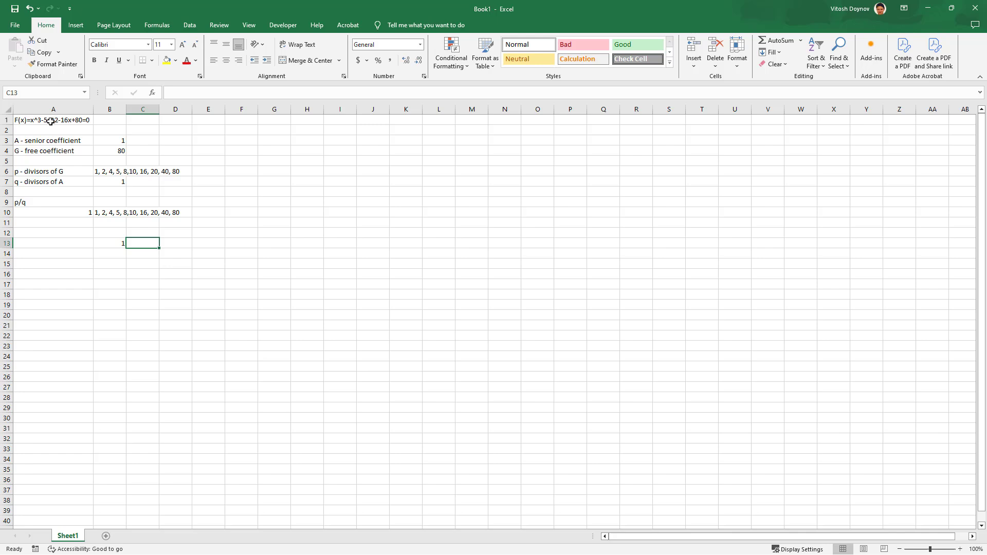
{"action": "type", "text": "5"}
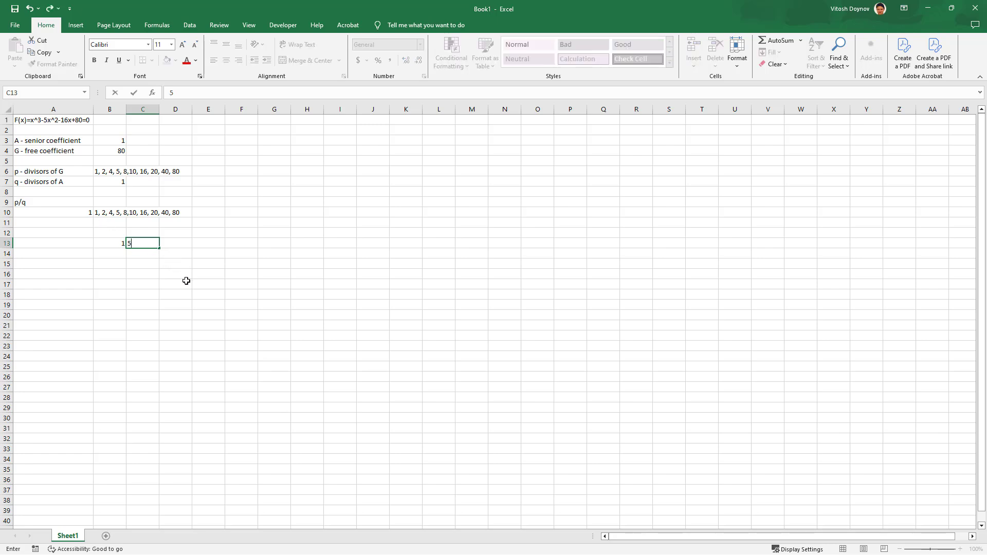
{"action": "key", "text": "Tab"}
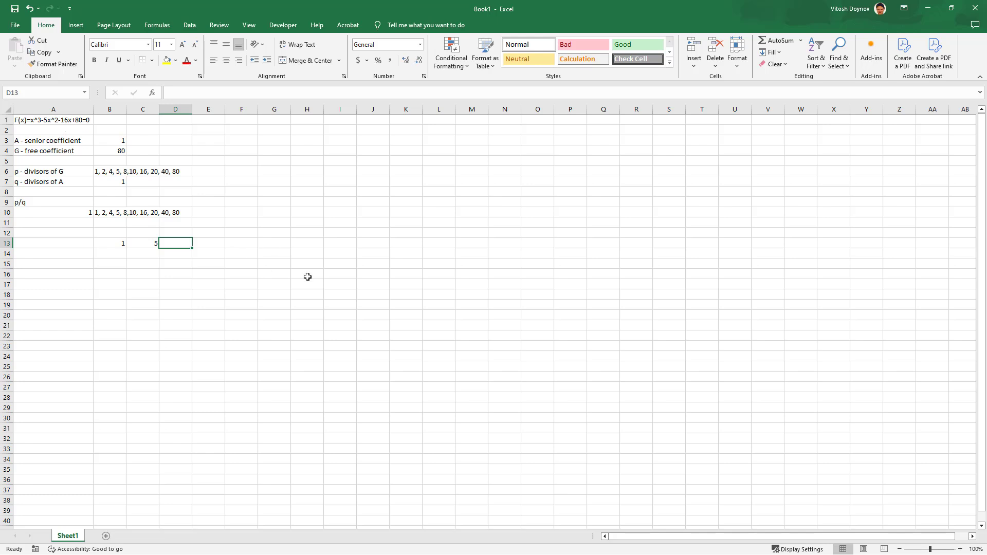
{"action": "type", "text": "-16"}
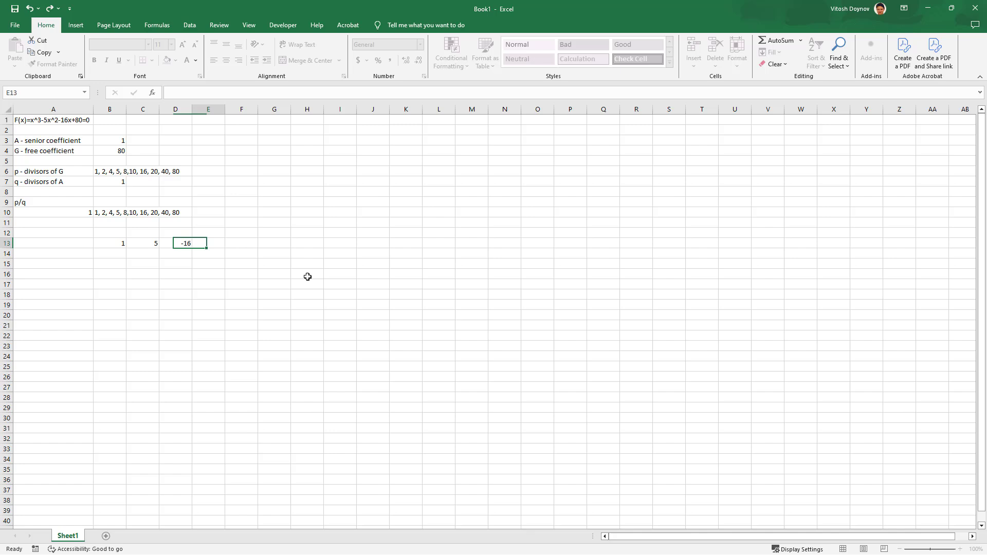
{"action": "key", "text": "Tab"}
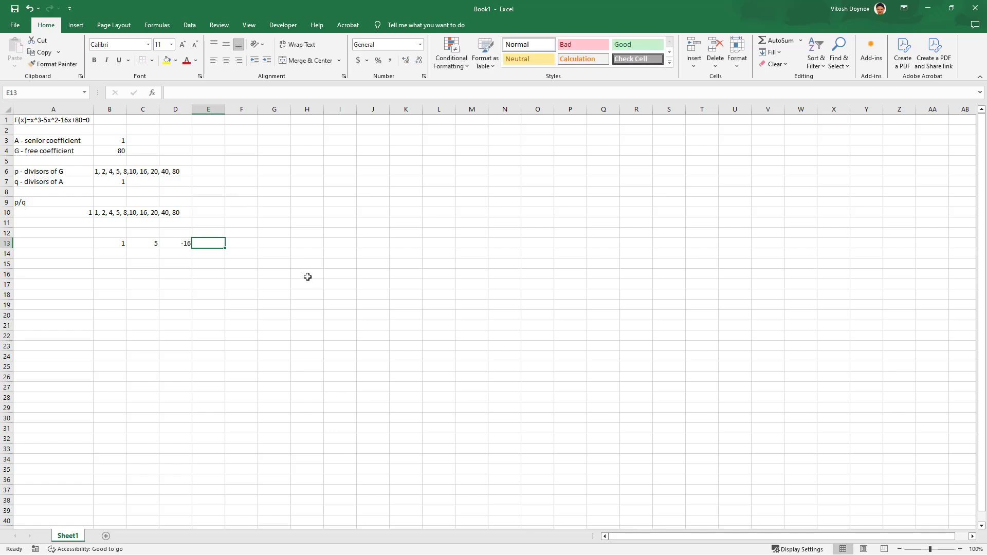
{"action": "type", "text": "80"}
{"action": "key", "text": "Tab"}
{"action": "key", "text": "Left"}
Apply All Borders to B13:E16 to draw the Horner table grid
{"action": "key", "text": "shift+Left"}
{"action": "key", "text": "shift+Left"}
{"action": "key", "text": "shift+Left"}
{"action": "key", "text": "shift+Down"}
{"action": "key", "text": "shift+Down"}
{"action": "key", "text": "shift+Down"}
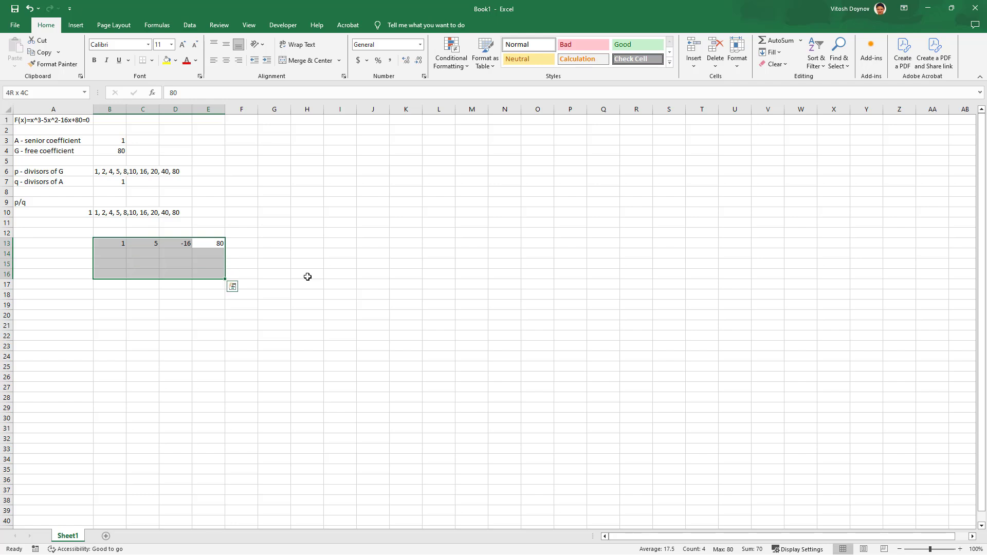
{"action": "left_click", "coordinate": [152, 61]}
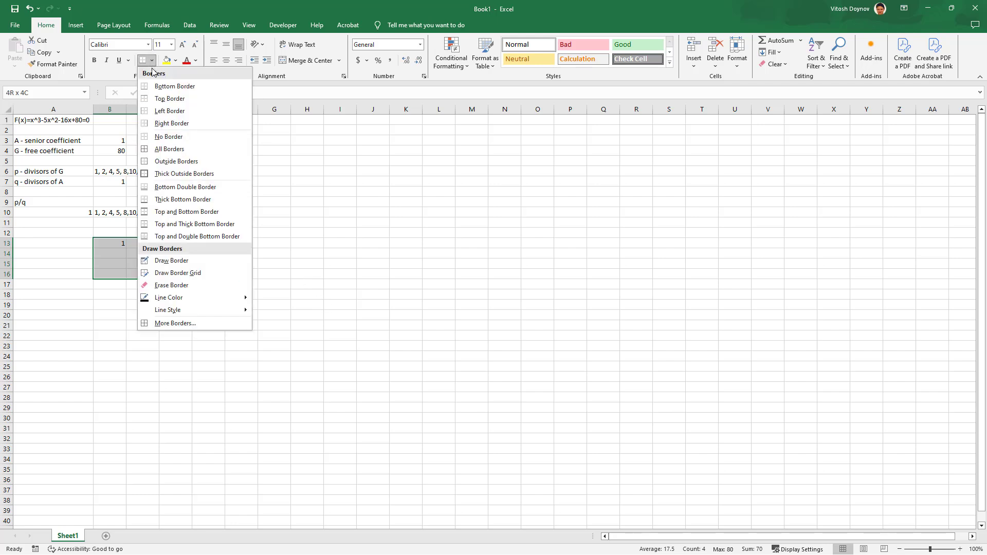
{"action": "left_click", "coordinate": [159, 148]}
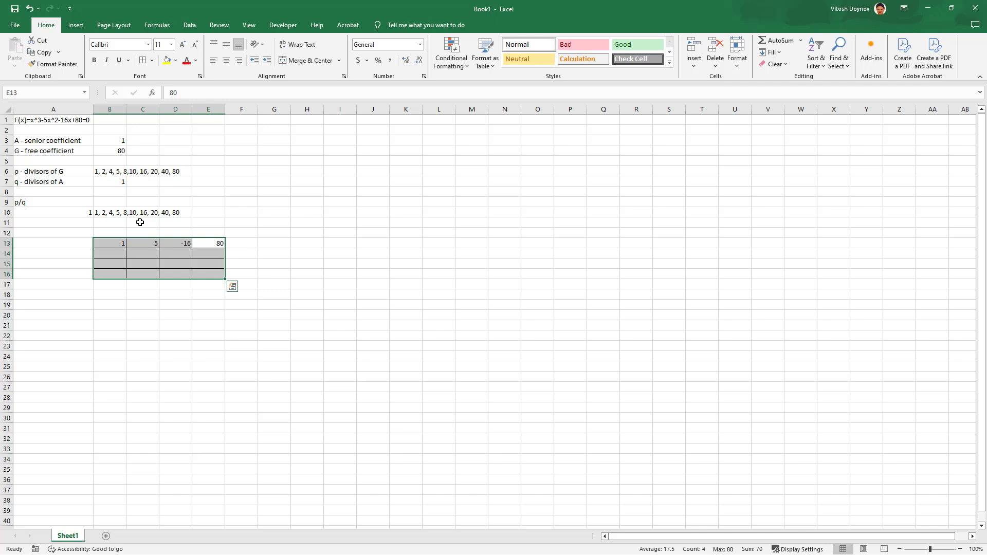
{"action": "key", "text": "Tab"}
{"action": "left_click", "coordinate": [208, 252]}
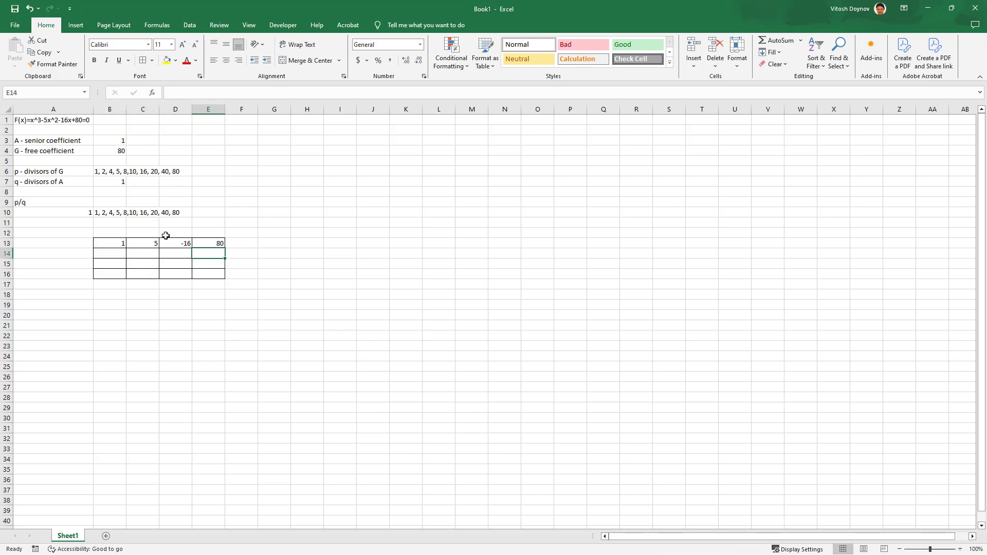
{"action": "left_click", "coordinate": [85, 213]}
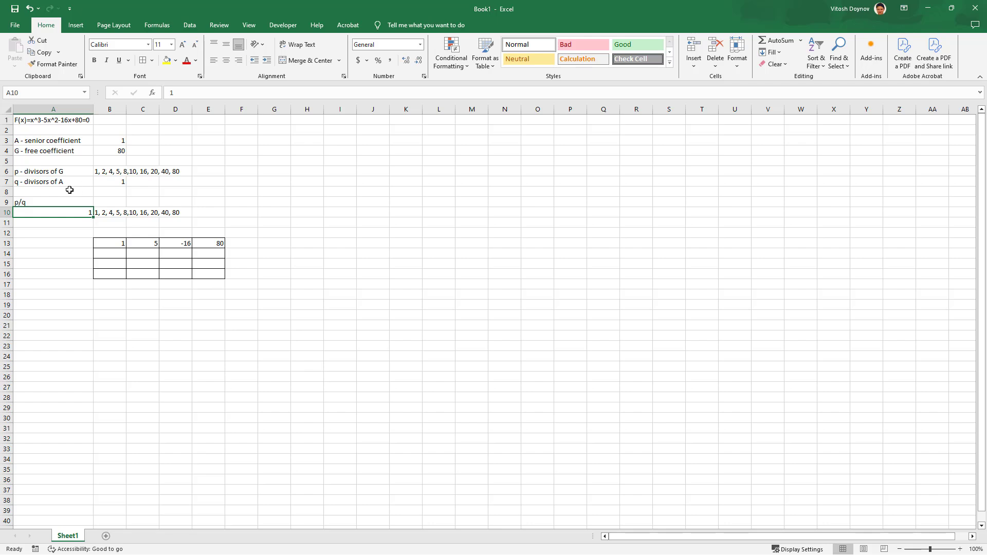
Start adding +- before the divisors in B6, beginning with +-1 and +-2
{"action": "left_click", "coordinate": [95, 175]}
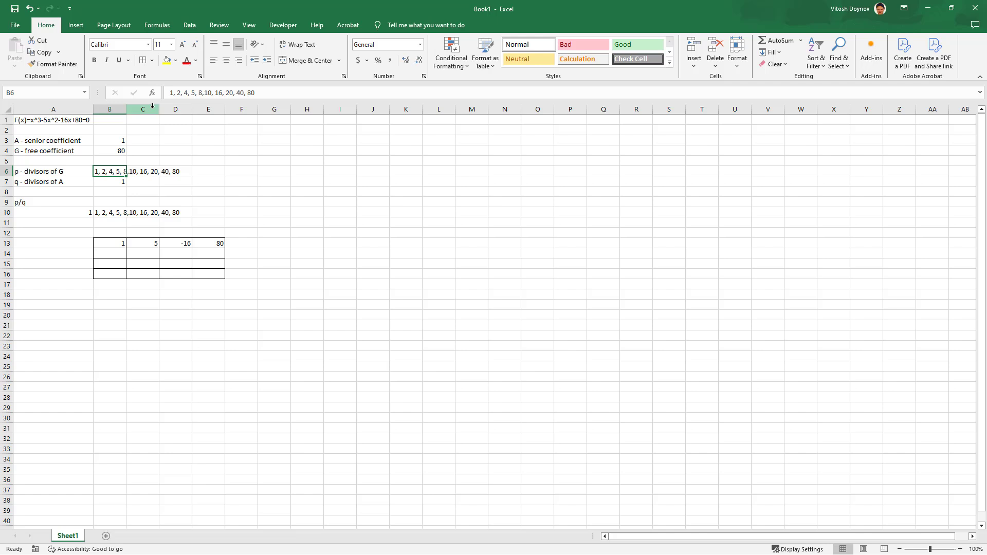
{"action": "key", "text": "F2"}
{"action": "key", "text": "Home"}
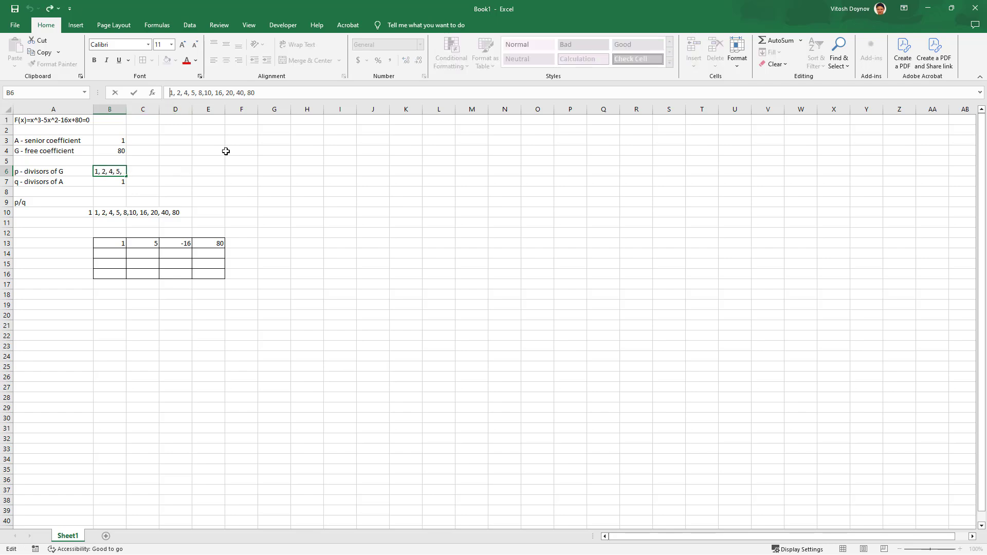
{"action": "type", "text": "+-"}
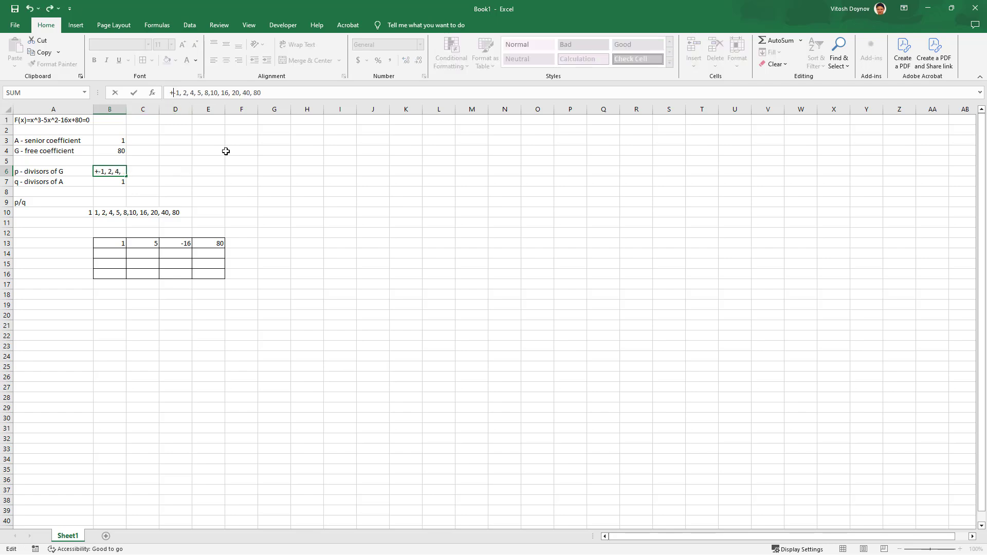
{"action": "type", "text": "'"}
{"action": "key", "text": "shift+Right"}
{"action": "key", "text": "shift+Right"}
{"action": "key", "text": "shift+Right"}
{"action": "key", "text": "shift+Right"}
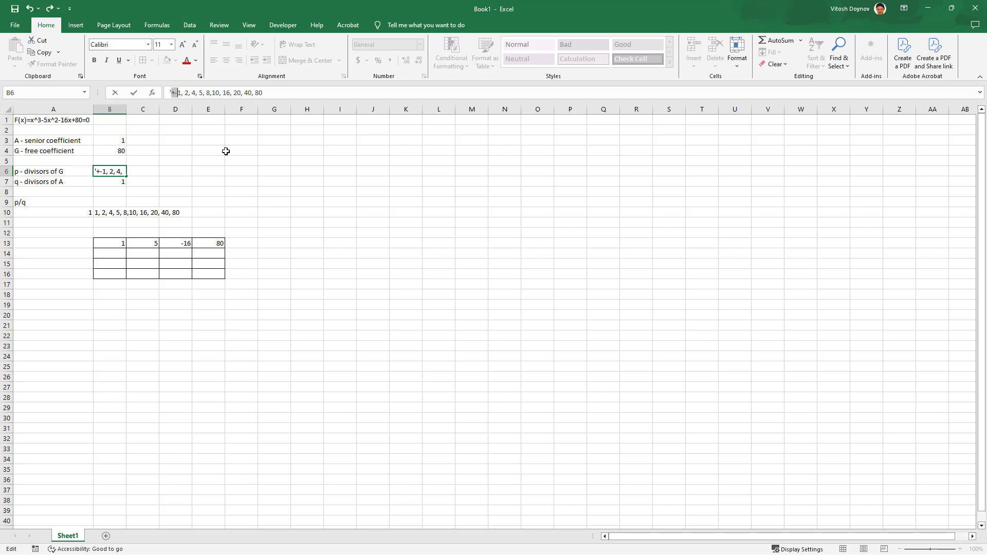
{"action": "key", "text": "ctrl+c"}
{"action": "key", "text": "Right"}
{"action": "key", "text": "ctrl+v"}
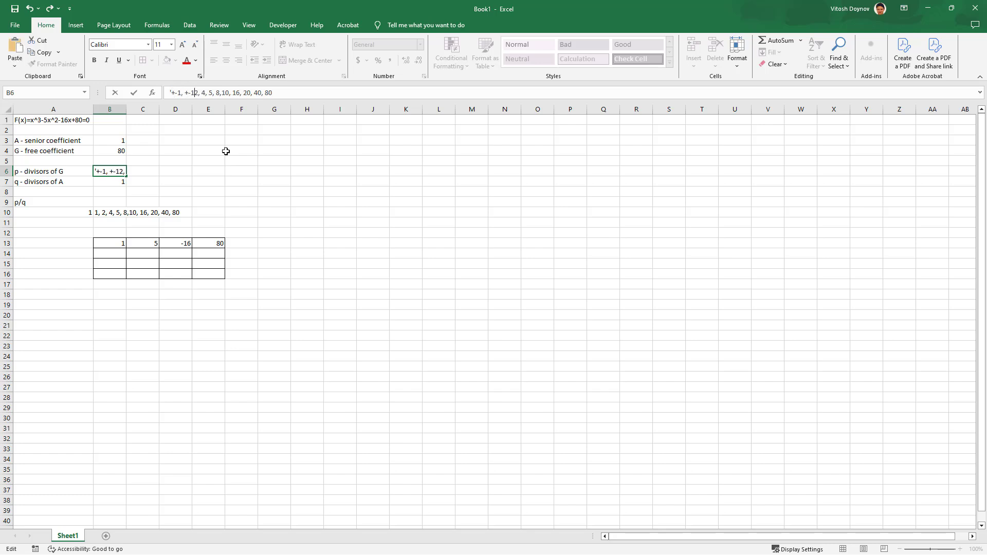
{"action": "key", "text": "End"}
{"action": "key", "text": "Left"}
{"action": "key", "text": "Left"}
{"action": "key", "text": "Left"}
{"action": "key", "text": "Left"}
{"action": "key", "text": "Left"}
{"action": "key", "text": "Left"}
{"action": "key", "text": "Left"}
{"action": "key", "text": "Left"}
{"action": "key", "text": "Left"}
{"action": "key", "text": "Left"}
{"action": "key", "text": "Left"}
{"action": "key", "text": "Left"}
{"action": "key", "text": "Left"}
{"action": "key", "text": "Left"}
{"action": "key", "text": "Left"}
{"action": "key", "text": "Left"}
{"action": "key", "text": "Left"}
{"action": "key", "text": "Left"}
{"action": "key", "text": "Left"}
{"action": "key", "text": "Left"}
{"action": "key", "text": "BackSpace"}
{"action": "key", "text": "Return"}
{"action": "key", "text": "Up"}
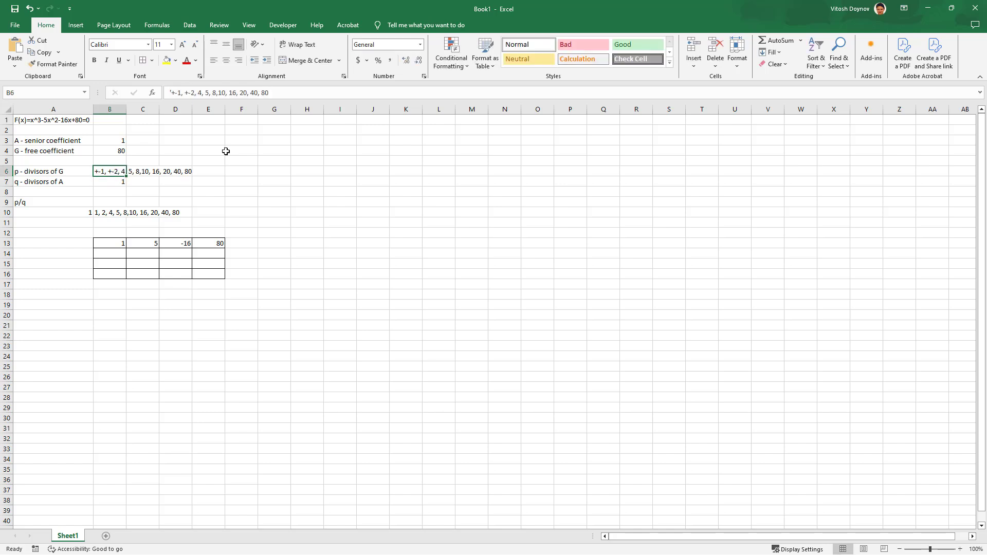
Finish prefixing the remaining divisors in B6 with +-, through +-80
{"action": "left_click", "coordinate": [188, 93]}
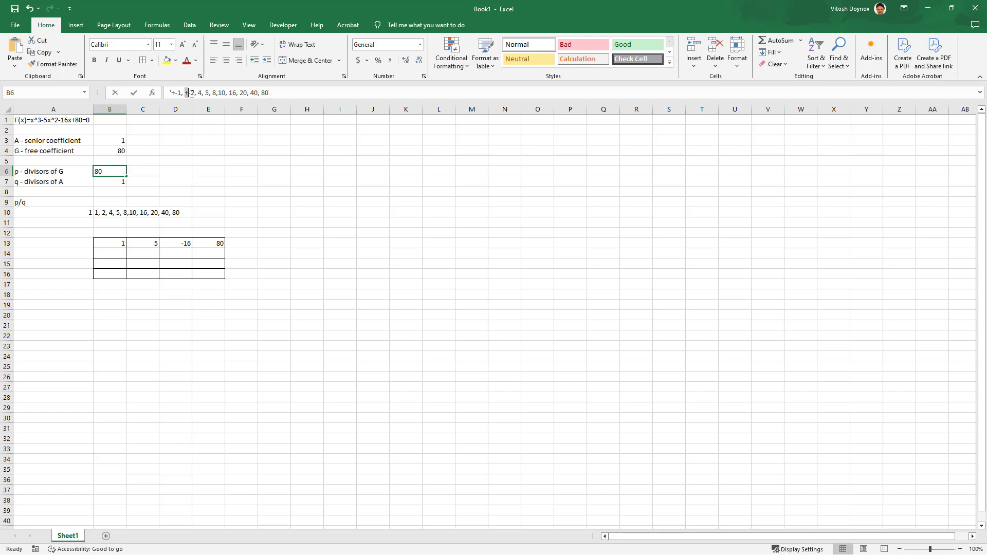
{"action": "type", "text": "+-"}
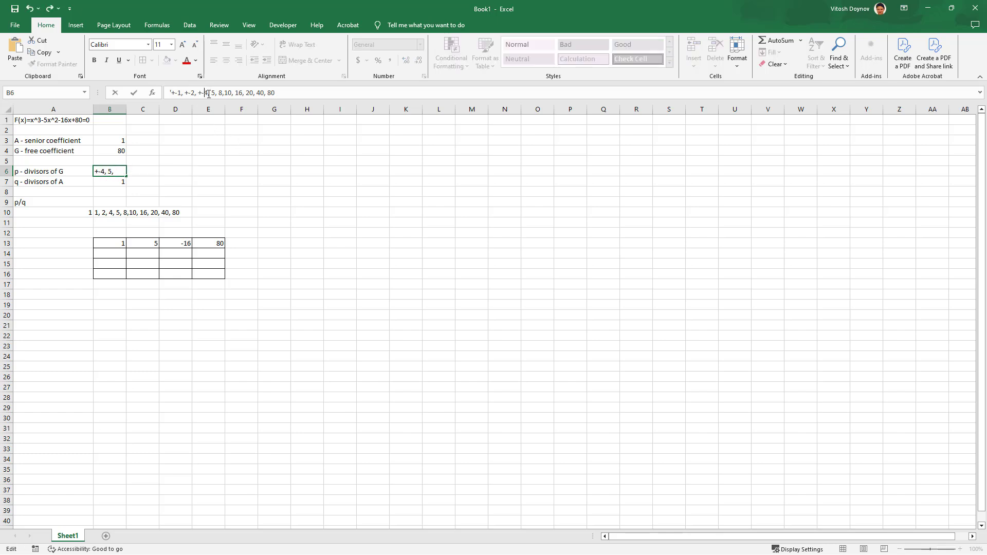
{"action": "left_click", "coordinate": [212, 94]}
{"action": "type", "text": "+-"}
{"action": "left_click", "coordinate": [226, 93]}
{"action": "type", "text": "+-"}
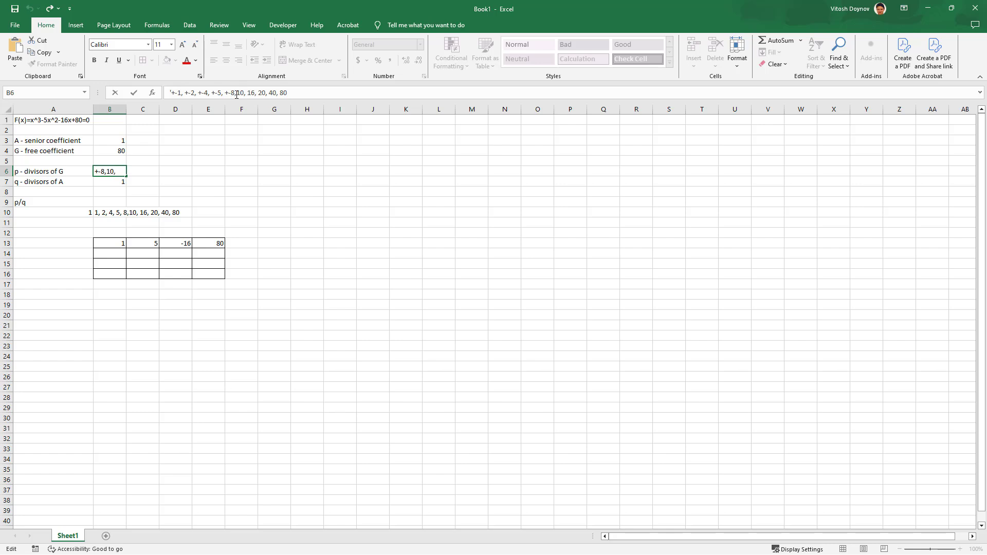
{"action": "type", "text": "+-"}
{"action": "left_click", "coordinate": [254, 93]}
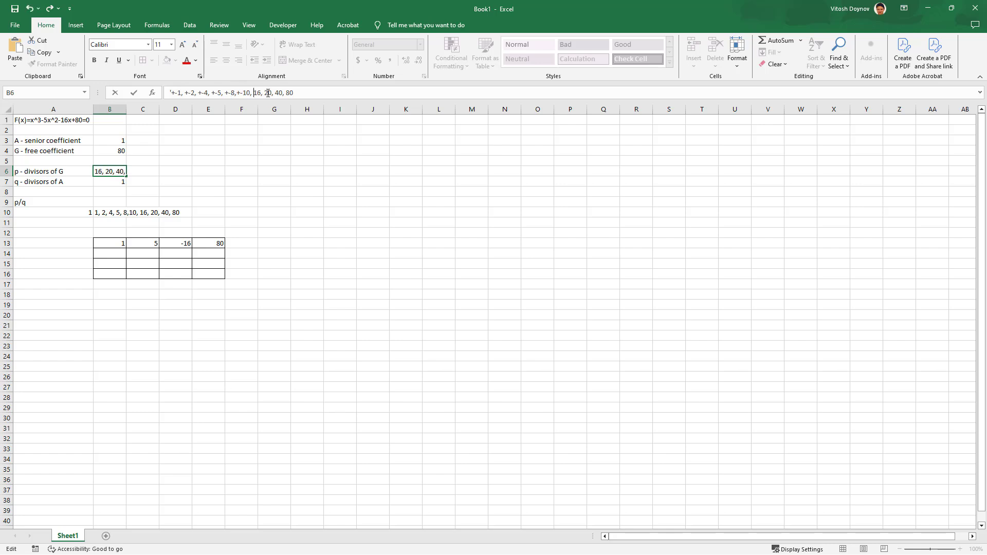
{"action": "type", "text": "+-5, +-8,"}
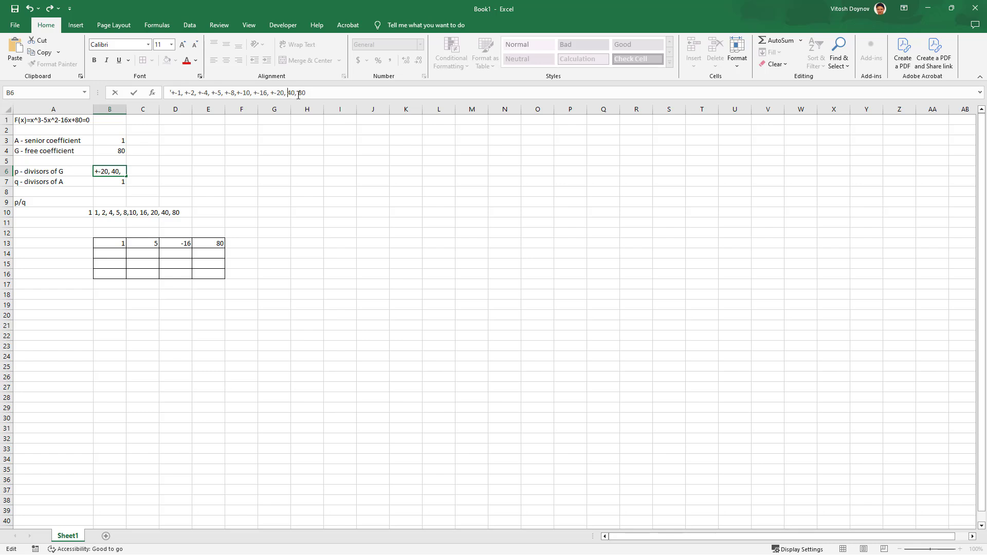
{"action": "type", "text": "+-"}
{"action": "key", "text": "Right"}
{"action": "key", "text": "Right"}
{"action": "key", "text": "Right"}
{"action": "key", "text": "Right"}
{"action": "type", "text": "+-"}
{"action": "key", "text": "Return"}
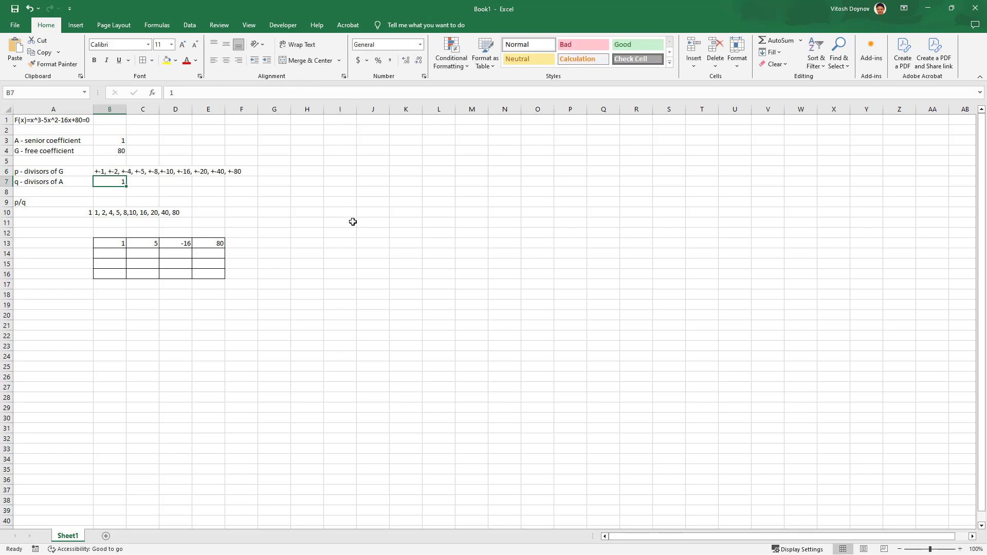
{"action": "key", "text": "Down"}
{"action": "key", "text": "Down"}
{"action": "key", "text": "Down"}
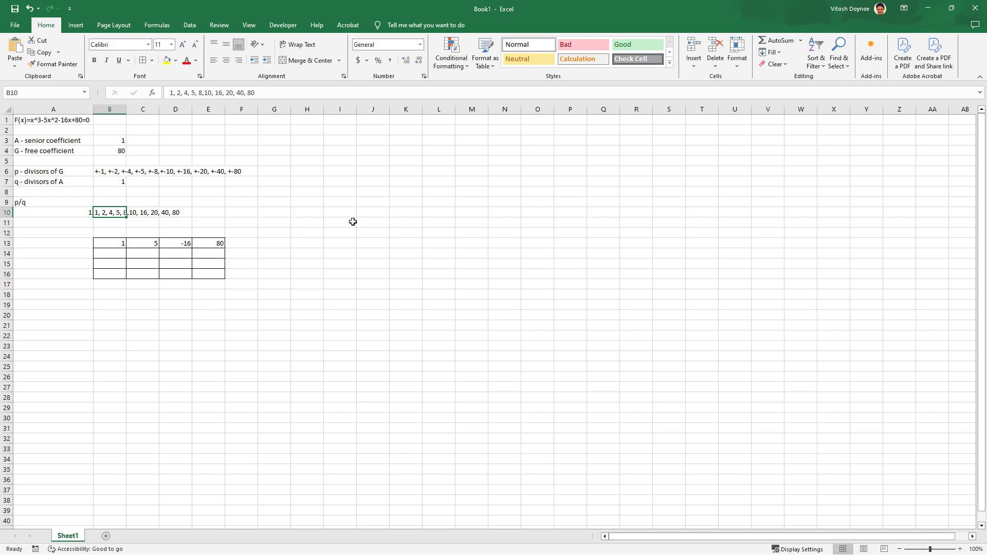
{"action": "key", "text": "Down"}
{"action": "key", "text": "Down"}
{"action": "key", "text": "Down"}
{"action": "key", "text": "Down"}
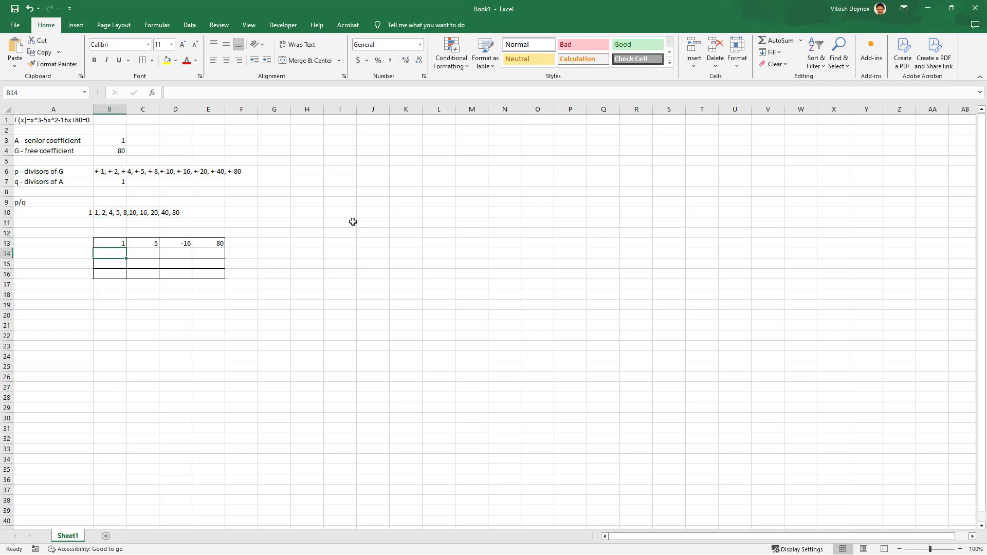
{"action": "key", "text": "Up"}
{"action": "key", "text": "Up"}
{"action": "key", "text": "Up"}
{"action": "key", "text": "Up"}
{"action": "key", "text": "Up"}
{"action": "key", "text": "Up"}
{"action": "key", "text": "Up"}
{"action": "key", "text": "Up"}
{"action": "key", "text": "ctrl+c"}
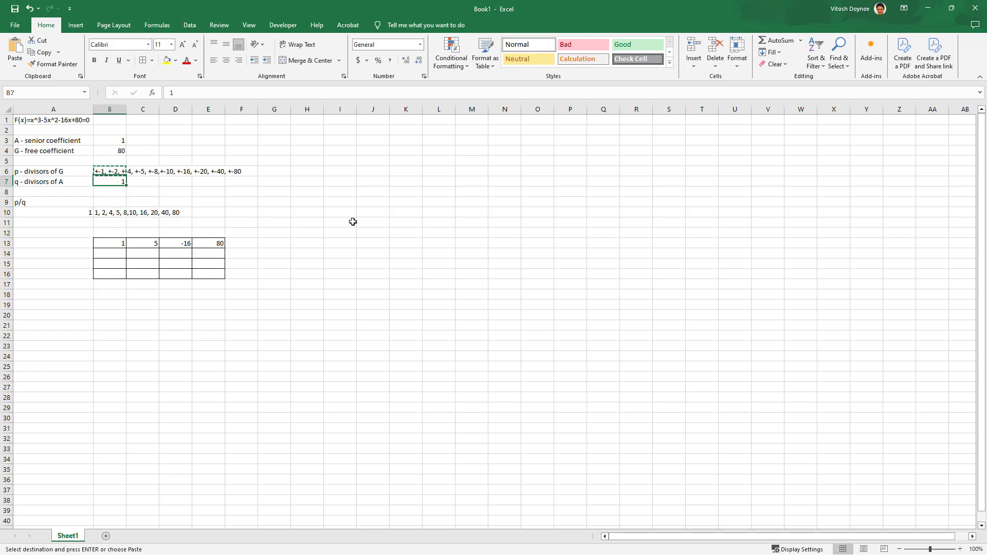
{"action": "key", "text": "Down"}
{"action": "key", "text": "Down"}
{"action": "key", "text": "Down"}
{"action": "key", "text": "Down"}
{"action": "key", "text": "ctrl+v"}
{"action": "key", "text": "Escape"}
{"action": "key", "text": "Down"}
{"action": "key", "text": "Down"}
{"action": "key", "text": "Down"}
{"action": "key", "text": "Down"}
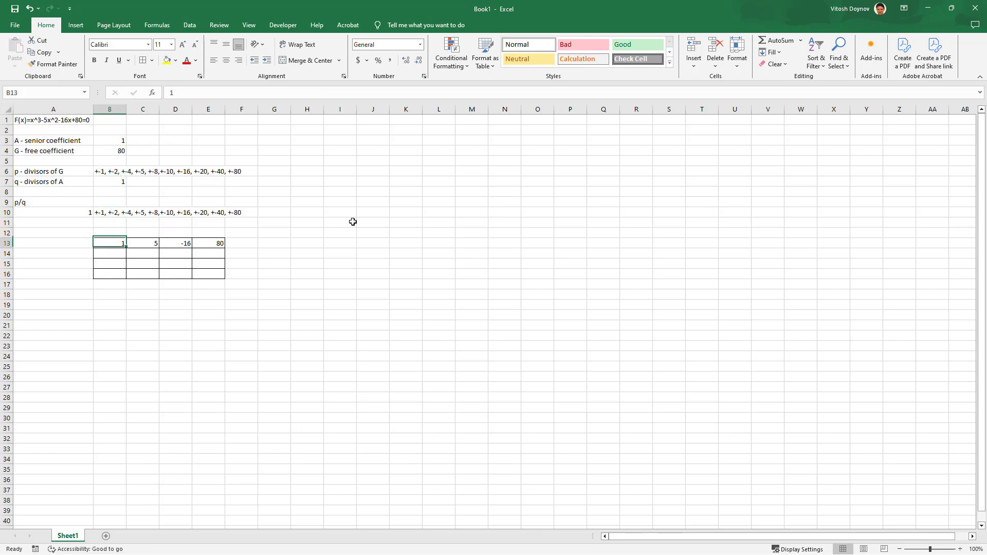
{"action": "key", "text": "Right"}
{"action": "key", "text": "Right"}
{"action": "key", "text": "Right"}
{"action": "key", "text": "Right"}
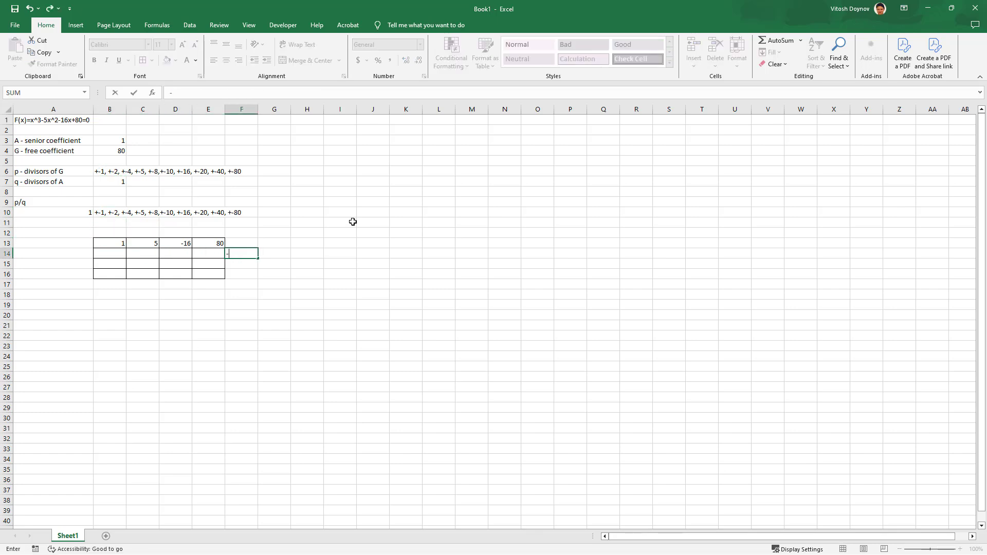
{"action": "key", "text": "Left"}
{"action": "key", "text": "Left"}
{"action": "key", "text": "Left"}
{"action": "key", "text": "Left"}
{"action": "key", "text": "Left"}
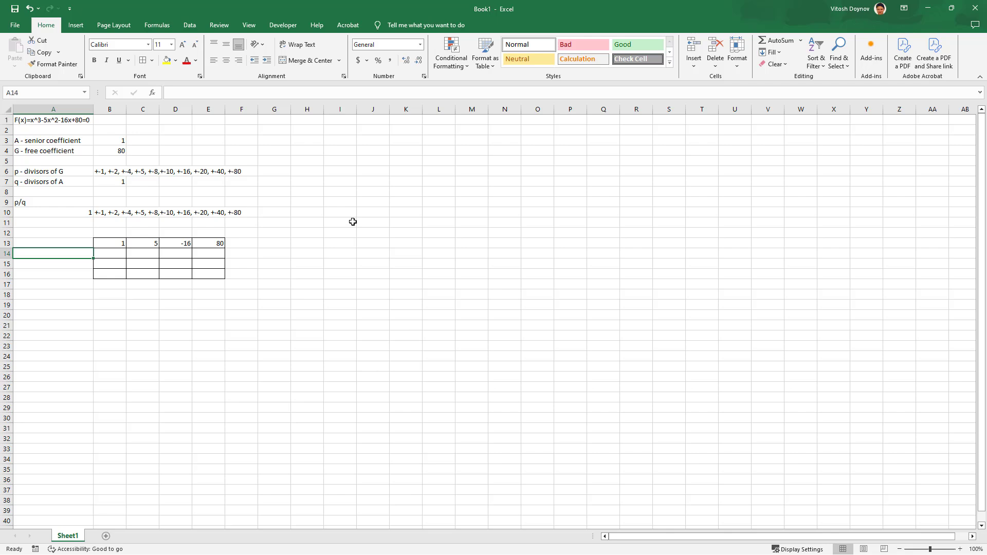
{"action": "type", "text": "1"}
{"action": "key", "text": "Right"}
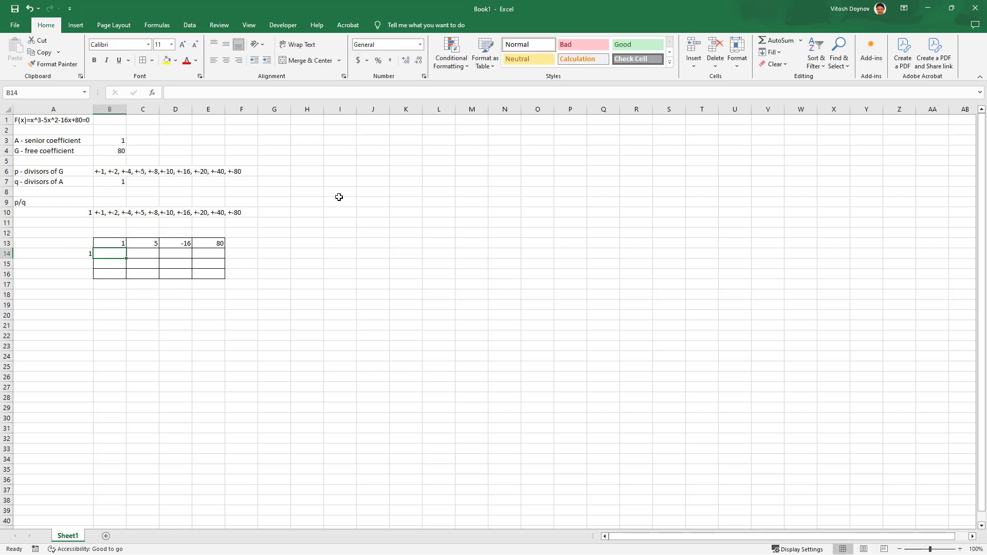
{"action": "left_click_drag", "start_coordinate": [119, 243], "coordinate": [110, 255]}
{"action": "left_click", "coordinate": [110, 255]}
{"action": "type", "text": "1"}
{"action": "key", "text": "Right"}
{"action": "key", "text": "Left"}
{"action": "left_click", "coordinate": [72, 260]}
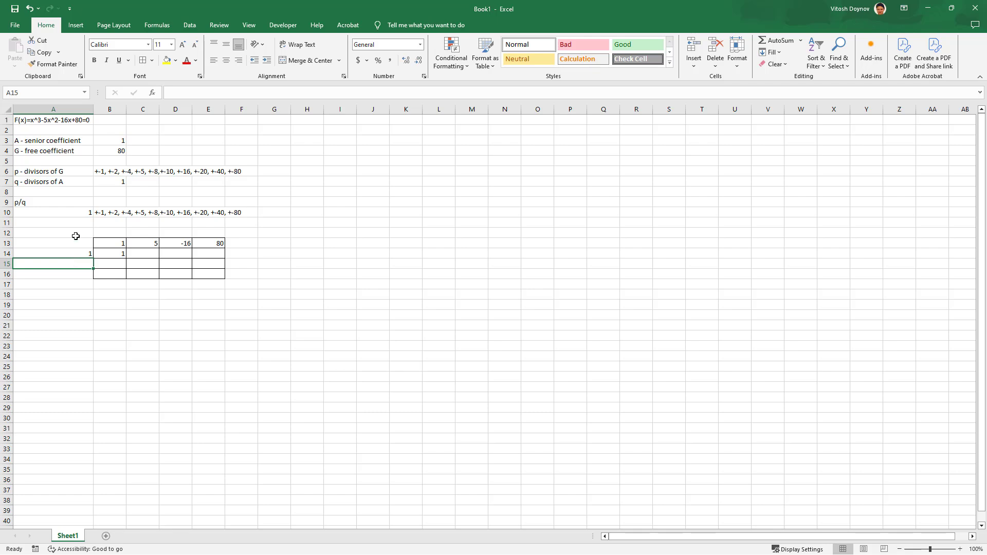
{"action": "left_click", "coordinate": [108, 251]}
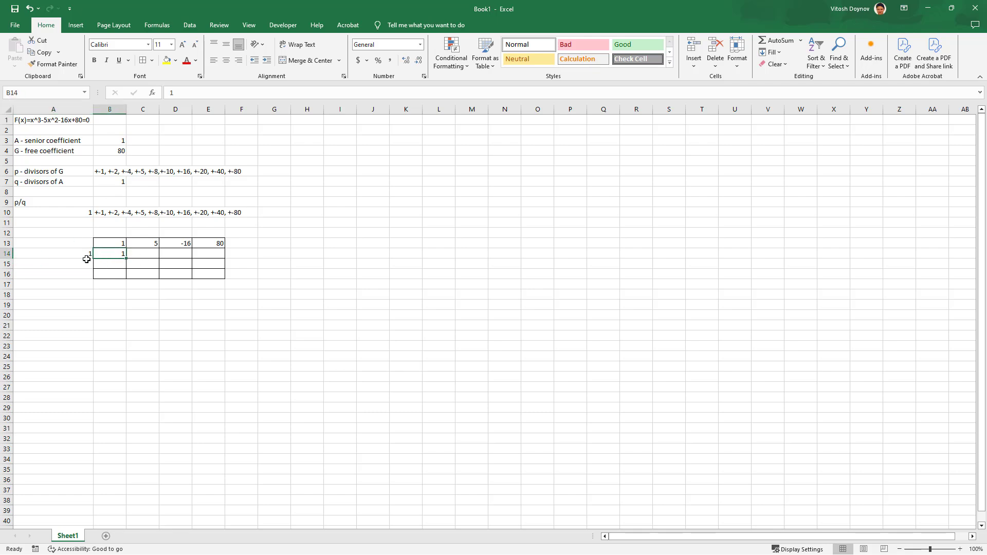
{"action": "left_click", "coordinate": [149, 254]}
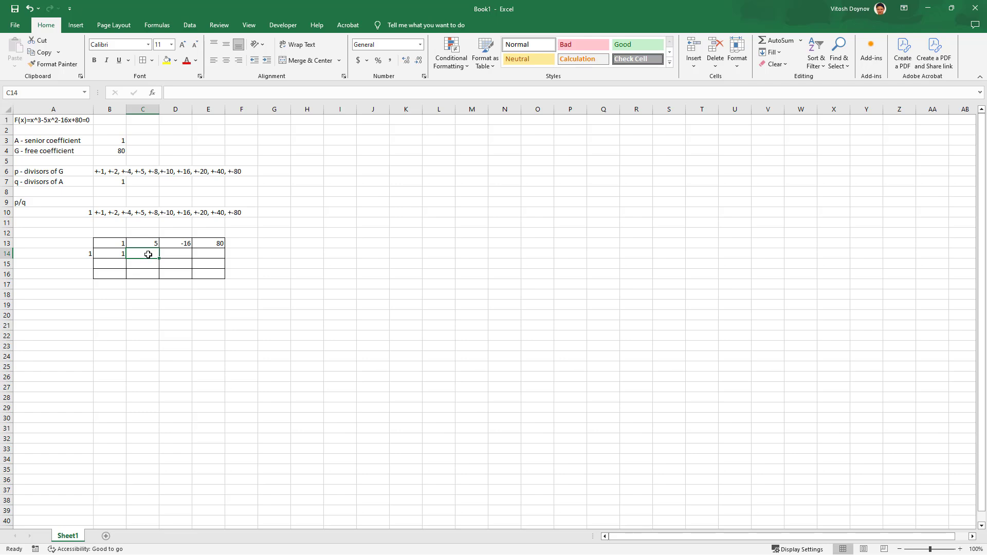
{"action": "left_click", "coordinate": [46, 123]}
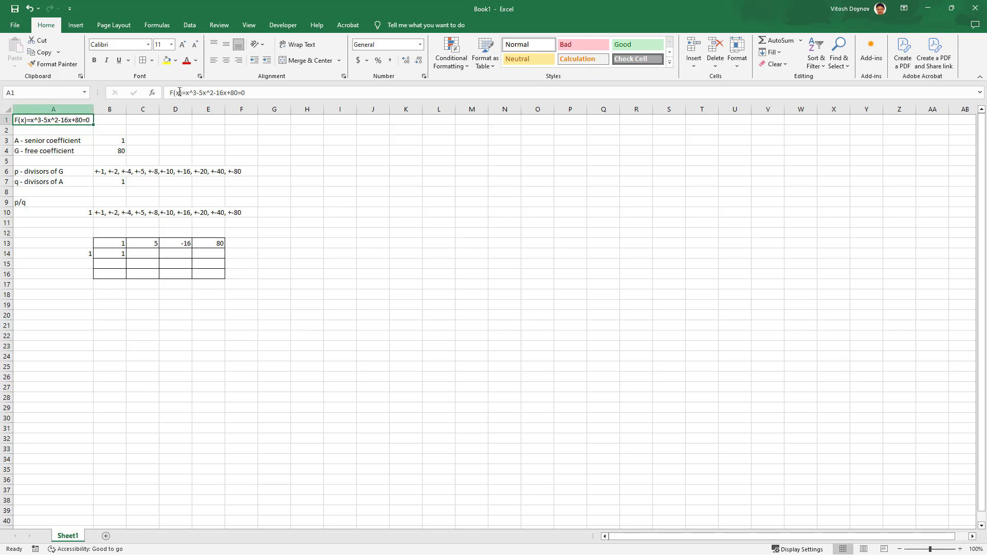
Correct the x² coefficient in C13 from 5 to -5
{"action": "left_click", "coordinate": [196, 93]}
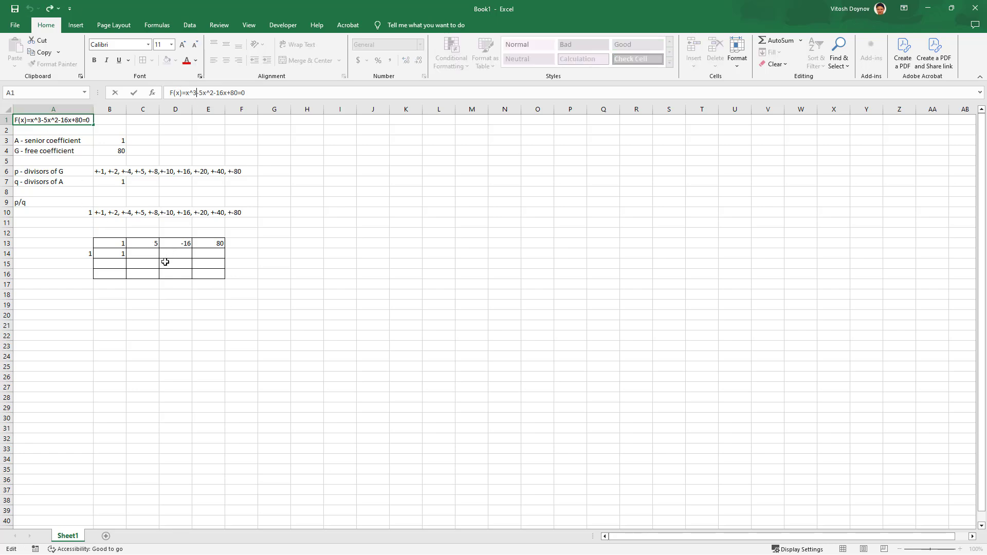
{"action": "left_click", "coordinate": [141, 243]}
{"action": "double_click", "coordinate": [142, 242]}
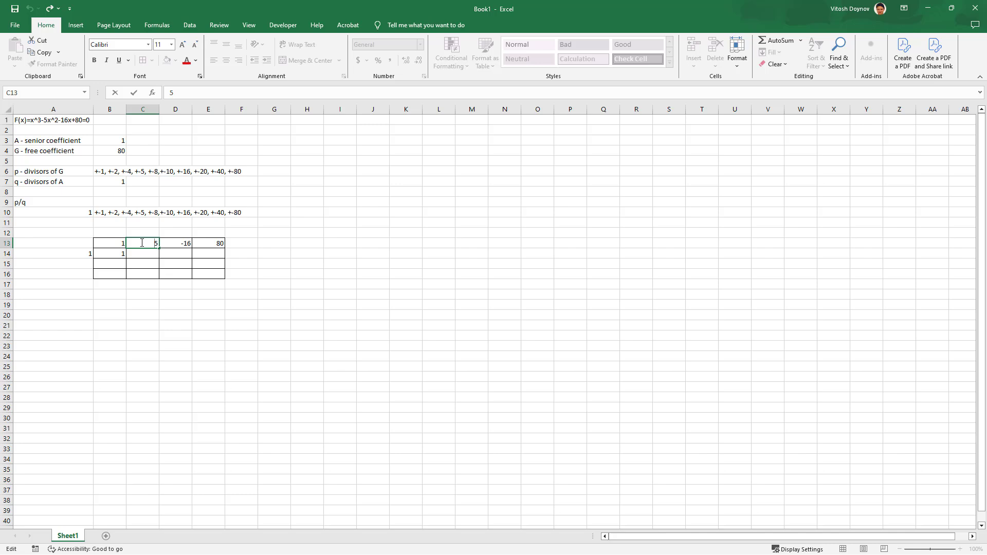
{"action": "type", "text": "-"}
{"action": "key", "text": "Return"}
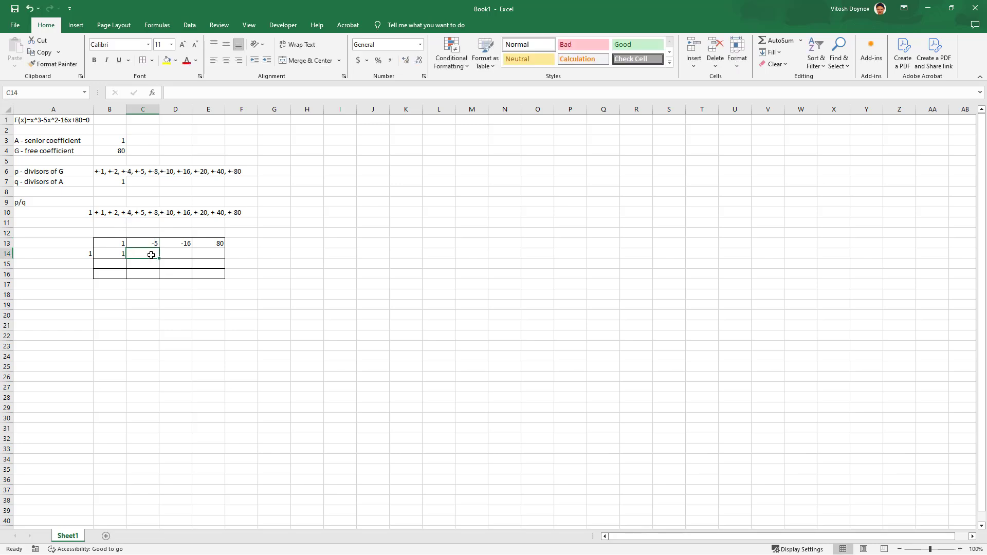
Enter -4 in C14 as the second Horner value
{"action": "type", "text": "-"}
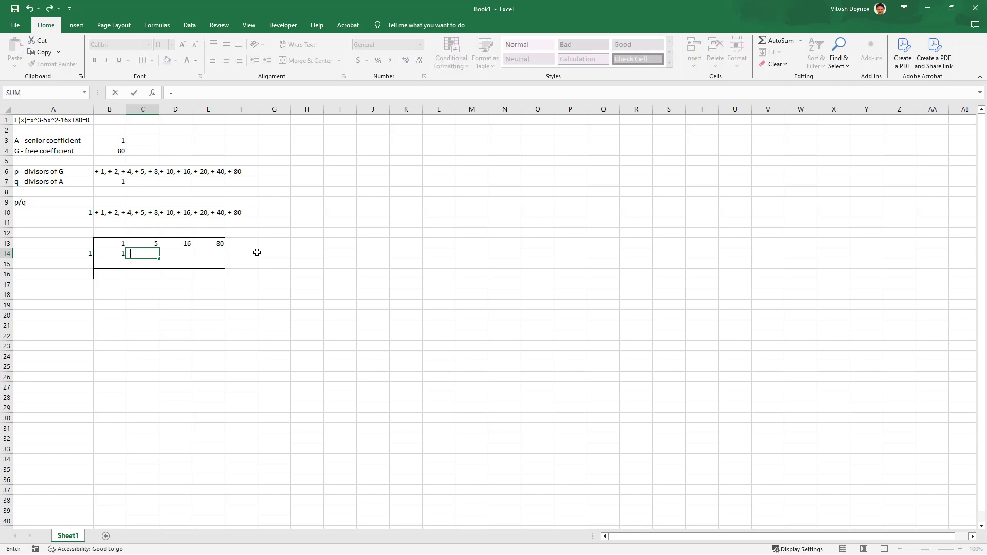
{"action": "type", "text": "4"}
{"action": "key", "text": "Tab"}
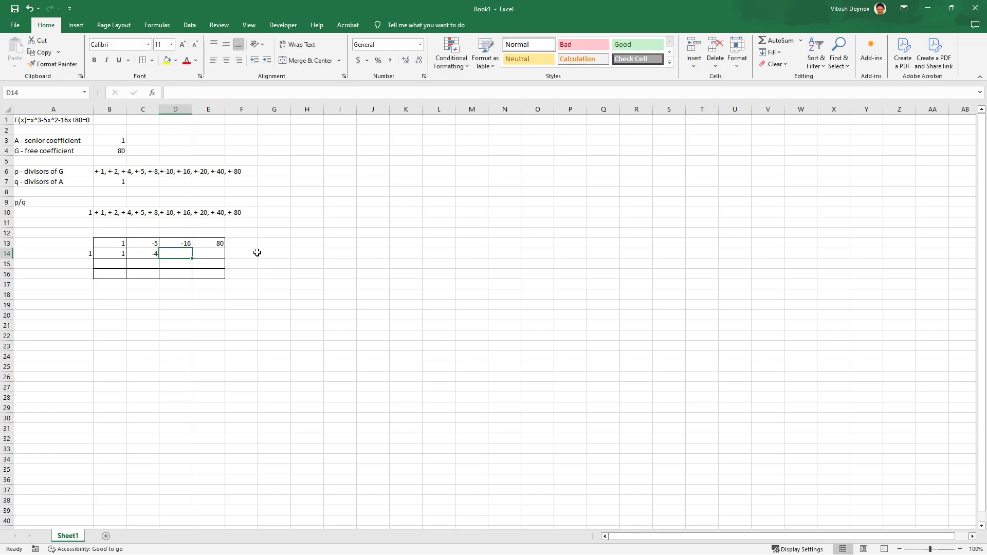
{"action": "key", "text": "Left"}
{"action": "key", "text": "Left"}
{"action": "key", "text": "Left"}
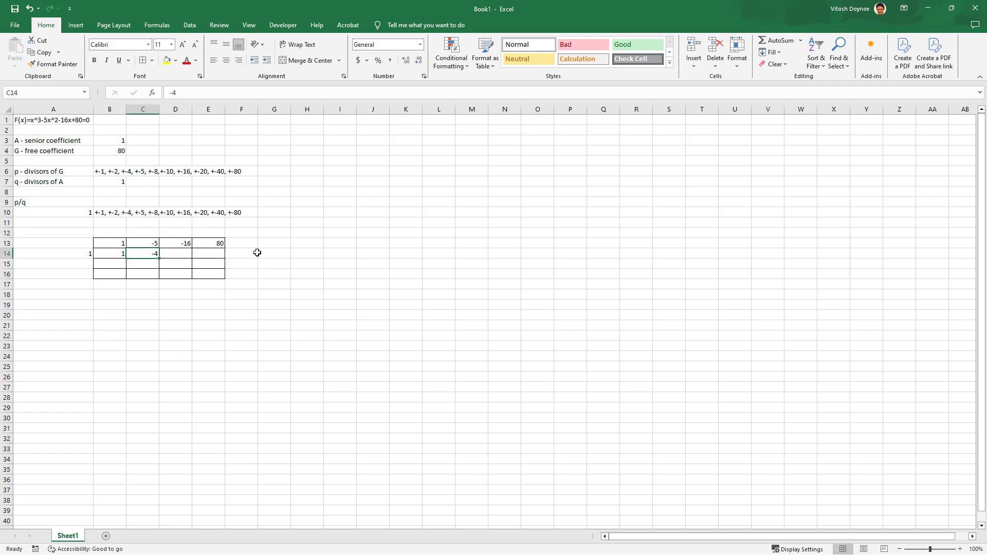
{"action": "key", "text": "Right"}
{"action": "key", "text": "Right"}
{"action": "key", "text": "Right"}
Put =A14*C14+D13 in D14, giving -20
{"action": "type", "text": "="}
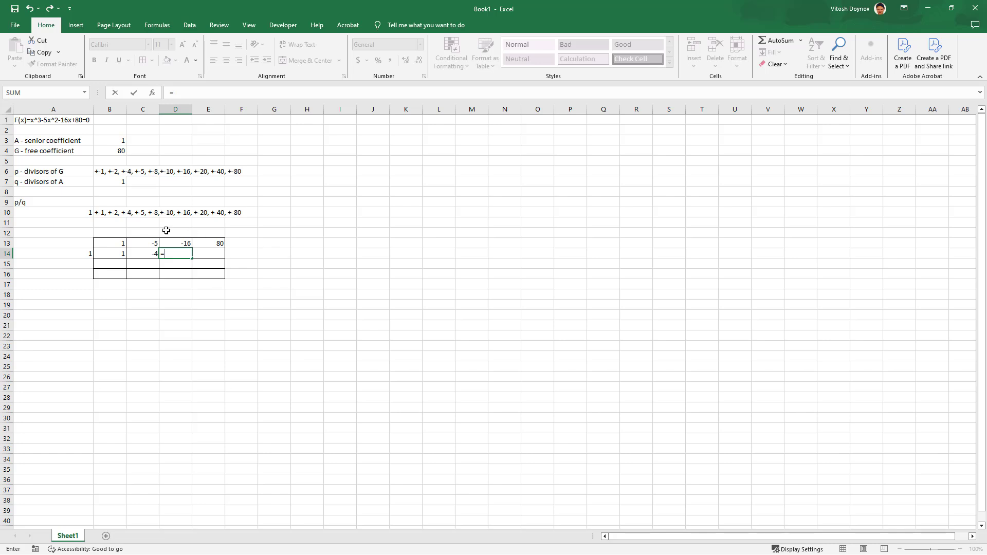
{"action": "left_click", "coordinate": [85, 253]}
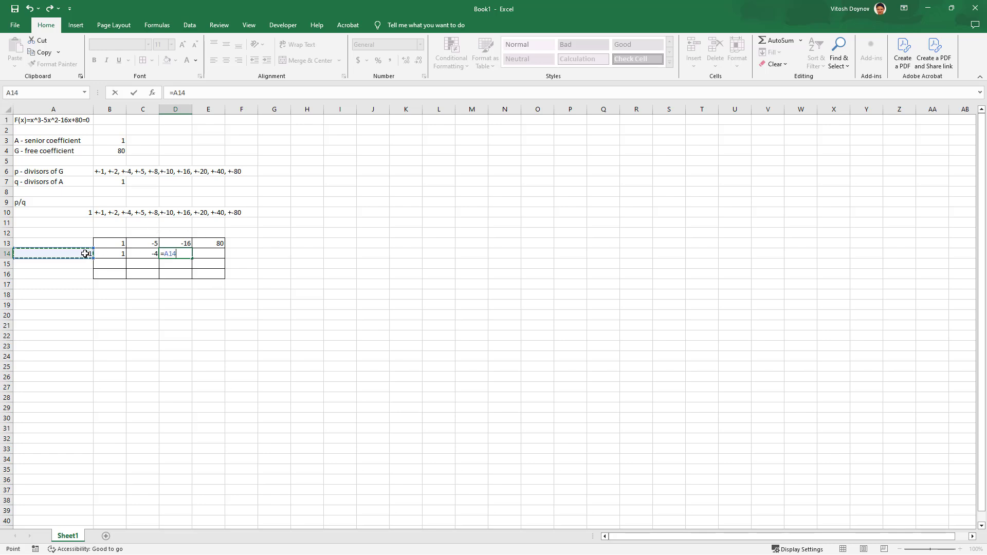
{"action": "type", "text": "*"}
{"action": "key", "text": "Left"}
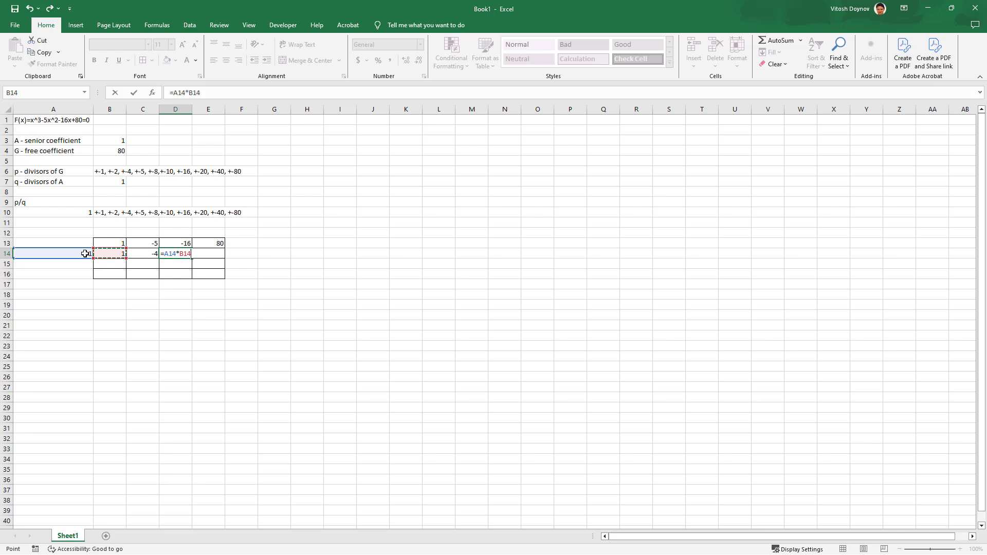
{"action": "key", "text": "Return"}
{"action": "key", "text": "Up"}
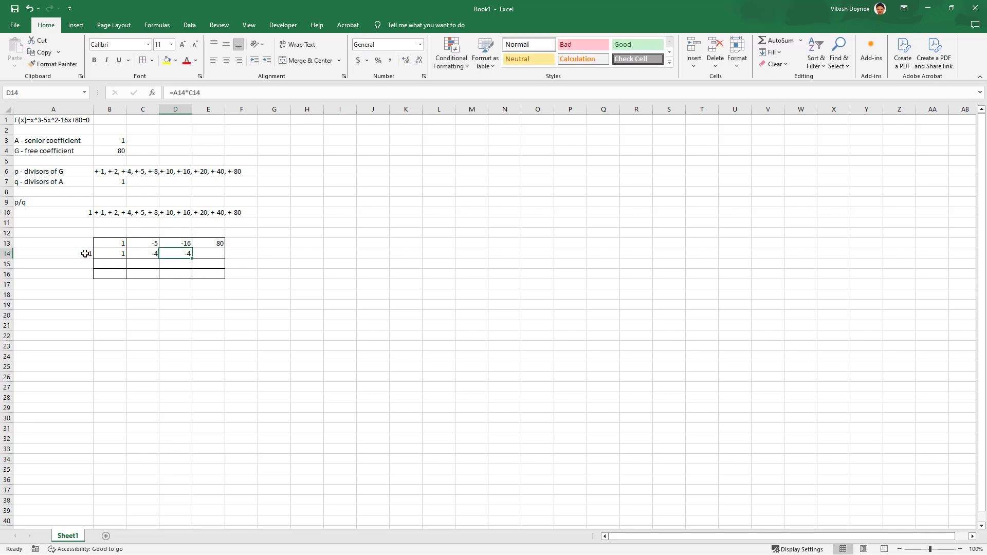
{"action": "key", "text": "F2"}
{"action": "type", "text": "+"}
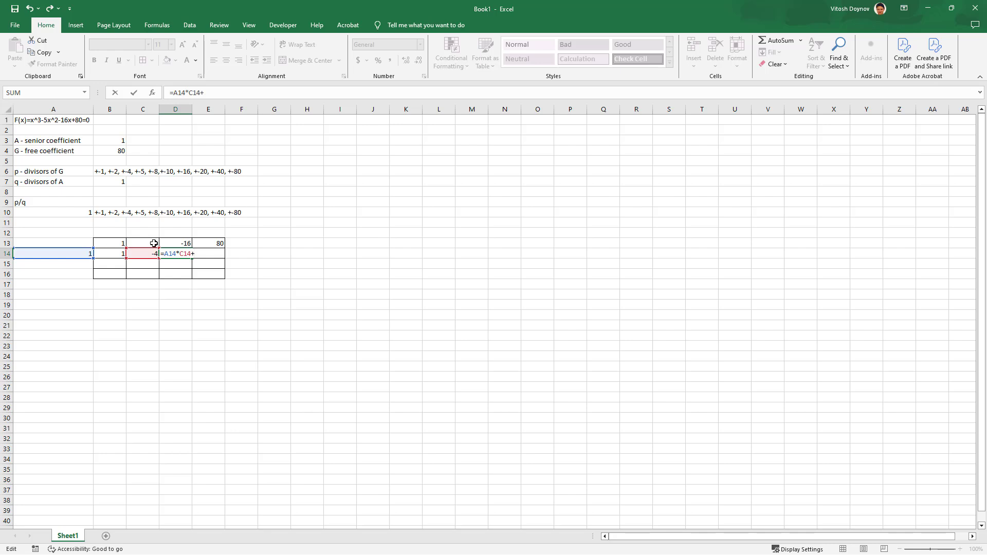
{"action": "left_click", "coordinate": [176, 242]}
{"action": "key", "text": "Return"}
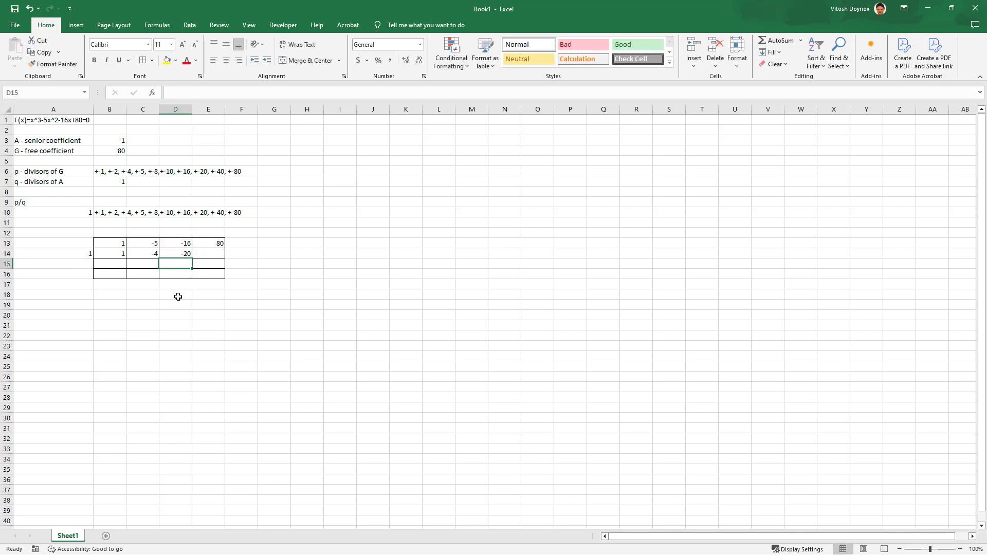
Put =A14*D14+E13 in E14, giving the remainder 60
{"action": "key", "text": "Up"}
{"action": "key", "text": "Right"}
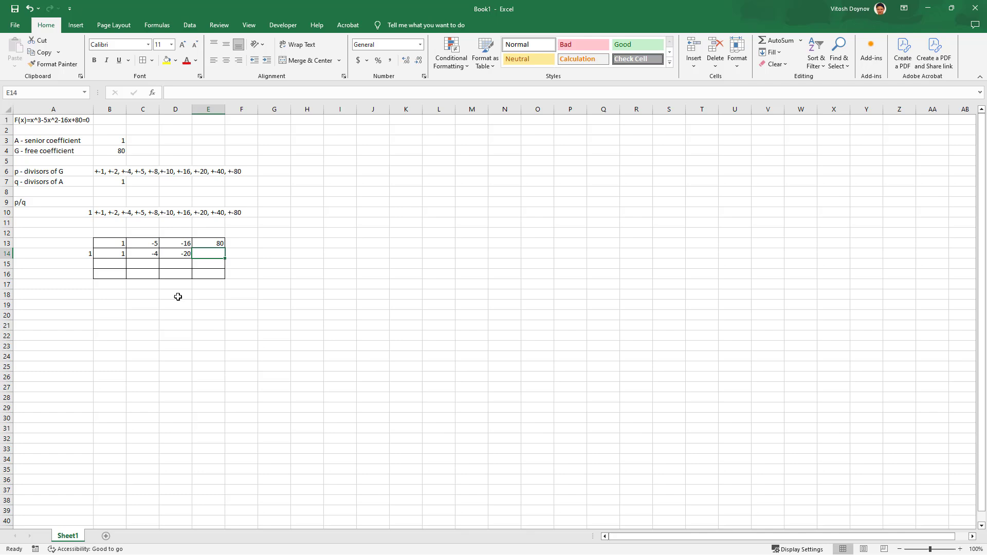
{"action": "type", "text": "="}
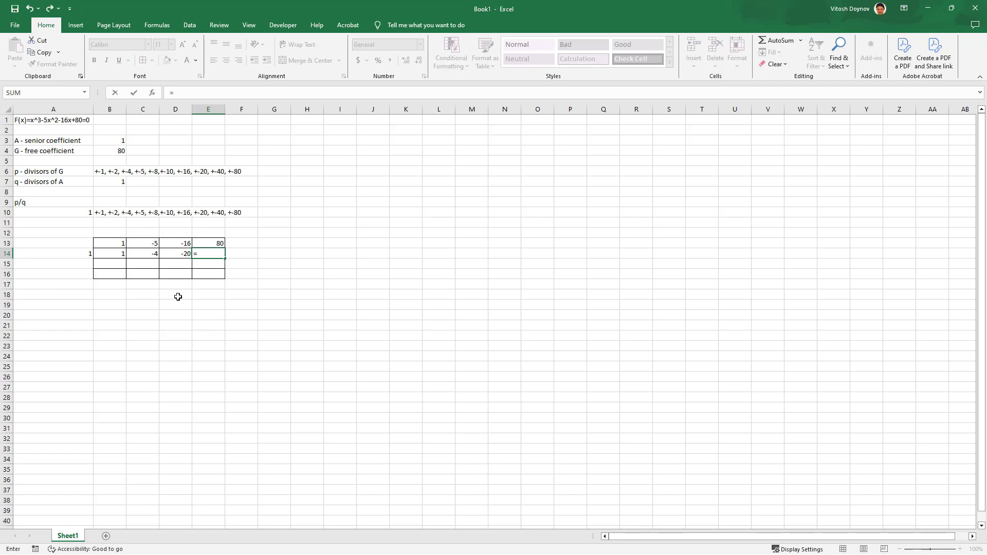
{"action": "left_click", "coordinate": [89, 254]}
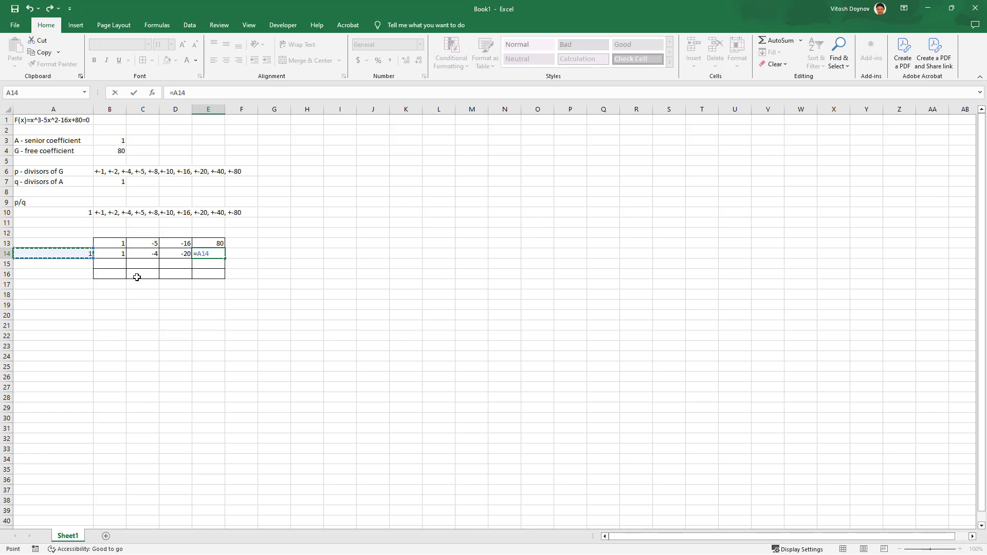
{"action": "type", "text": "*"}
{"action": "key", "text": "Left"}
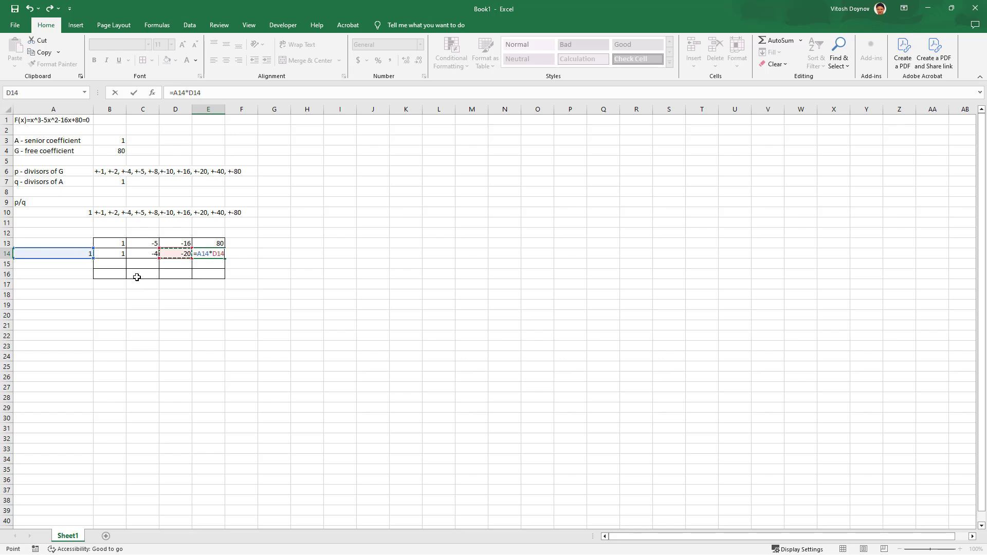
{"action": "key", "text": "ctrl+Return"}
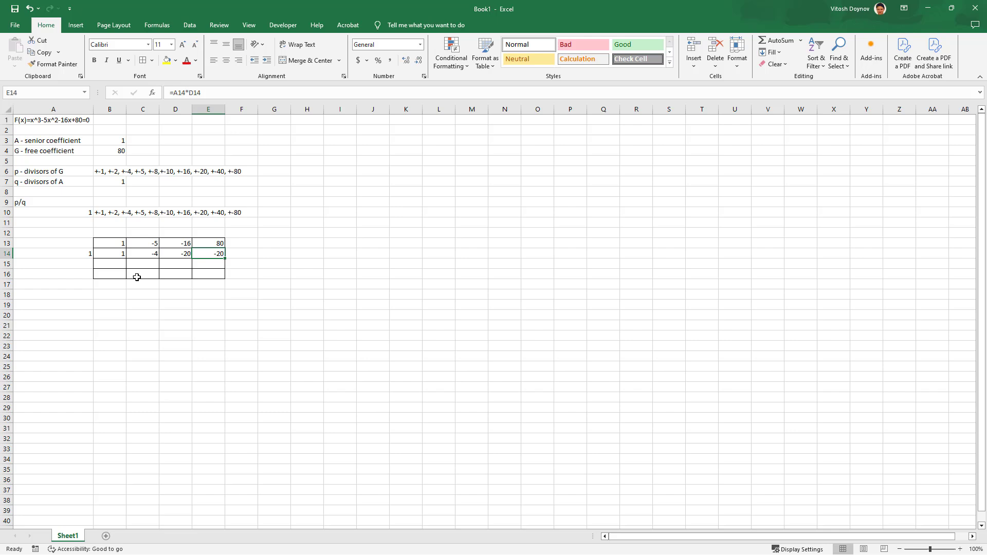
{"action": "key", "text": "F2"}
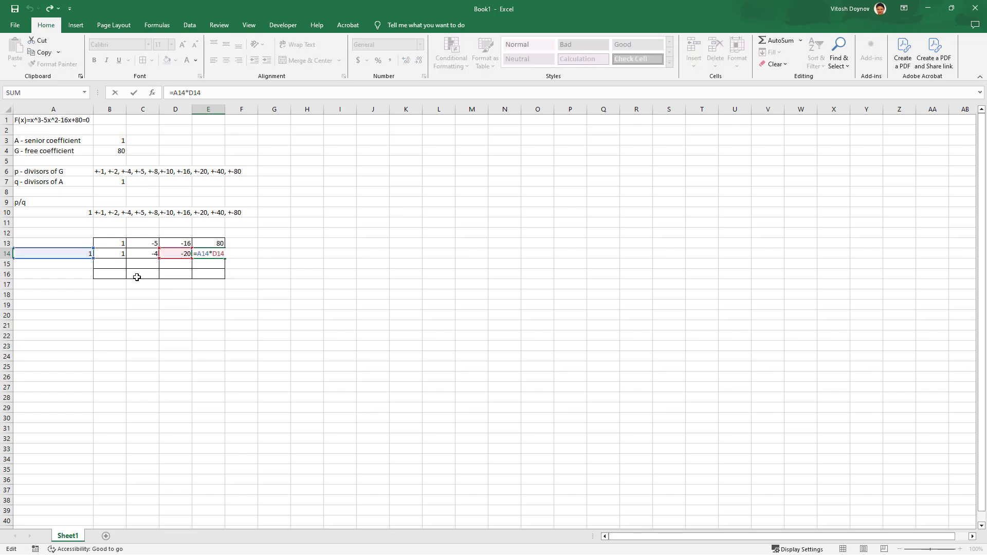
{"action": "type", "text": "+"}
{"action": "left_click", "coordinate": [214, 244]}
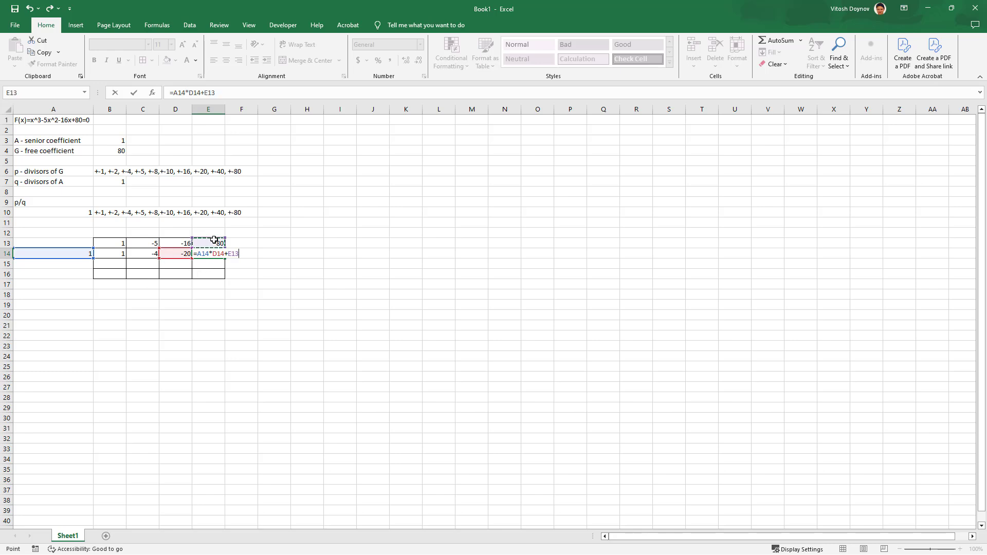
{"action": "key", "text": "Return"}
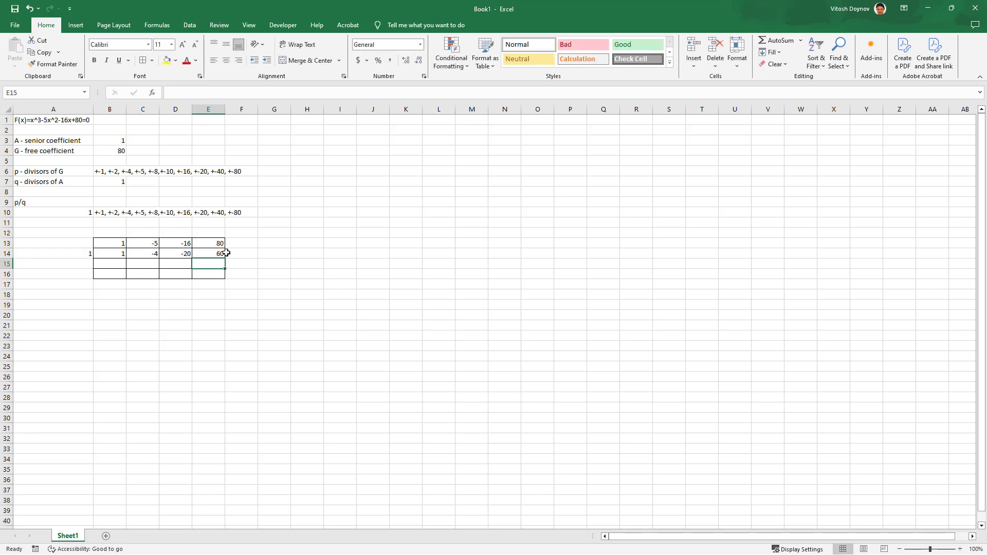
Mark the nonzero remainder with 'no!' in F14
{"action": "left_click", "coordinate": [220, 253]}
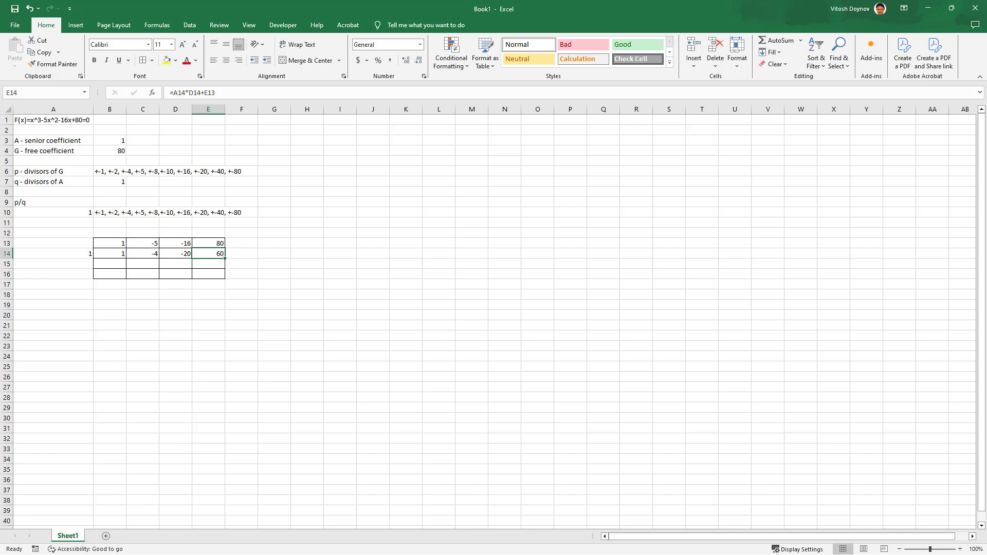
{"action": "left_click", "coordinate": [241, 253]}
{"action": "type", "text": "no!"}
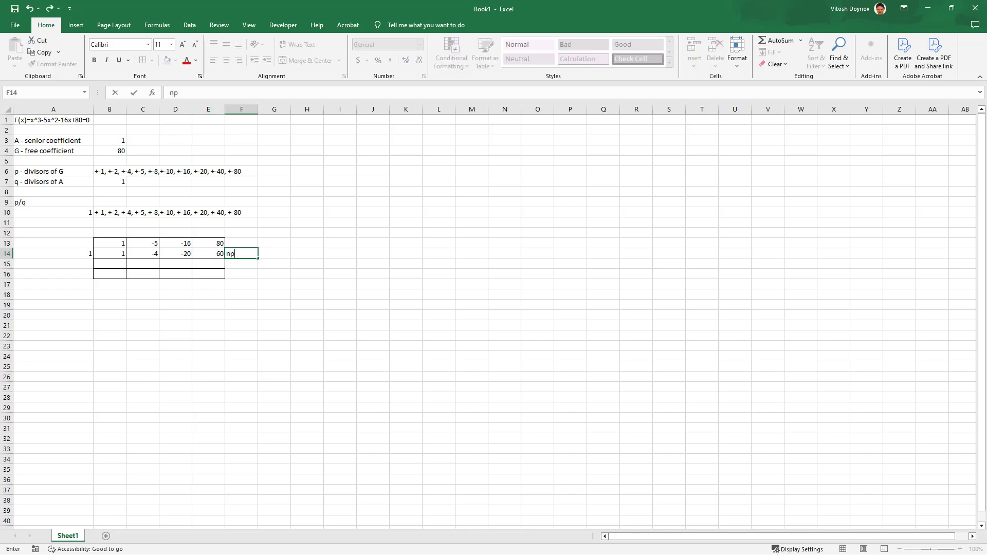
{"action": "key", "text": "Return"}
{"action": "key", "text": "Left"}
{"action": "key", "text": "Left"}
{"action": "key", "text": "Left"}
{"action": "key", "text": "Left"}
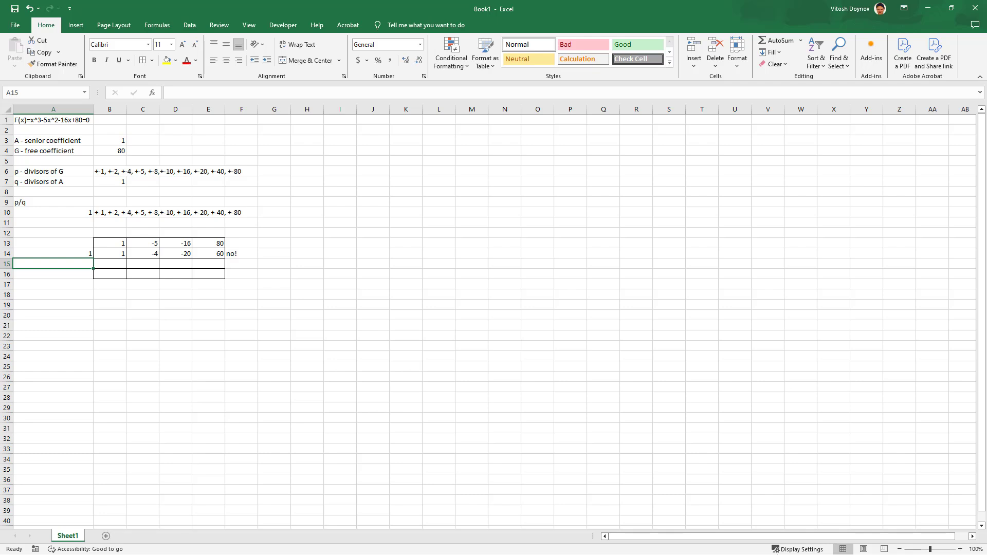
Start the candidate-2 row with trial root 2 in A15 and the brought-down 1 in B15
{"action": "left_click", "coordinate": [53, 253]}
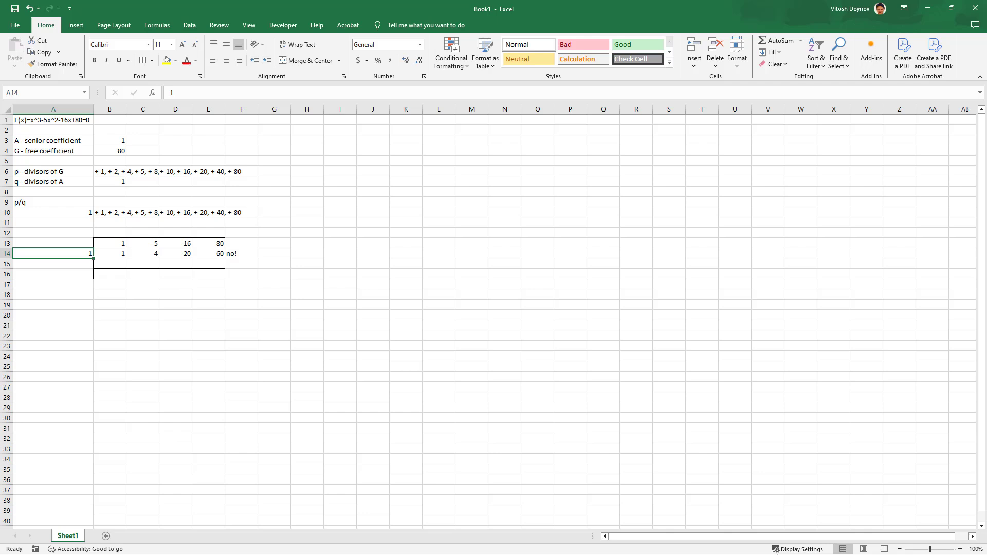
{"action": "key", "text": "Return"}
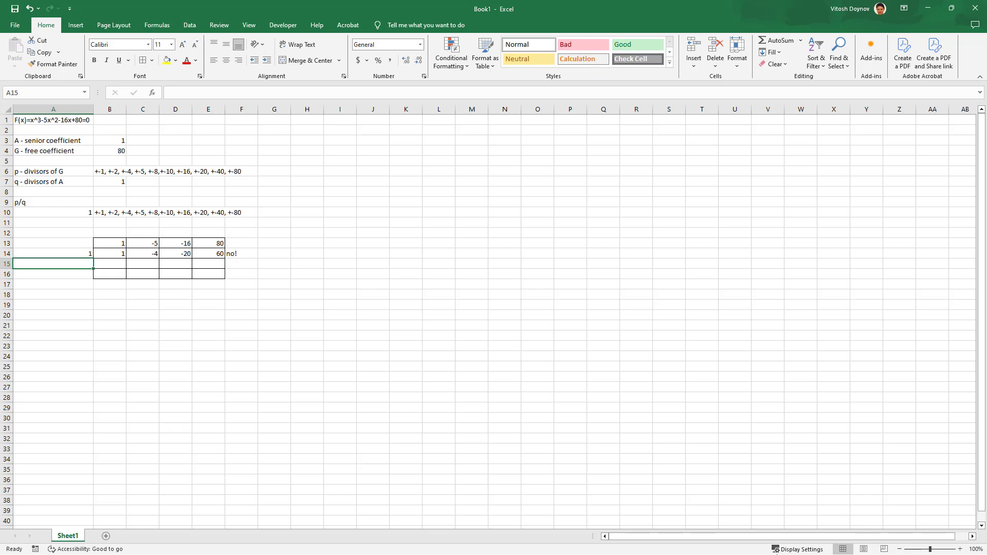
{"action": "type", "text": "2"}
{"action": "key", "text": "Tab"}
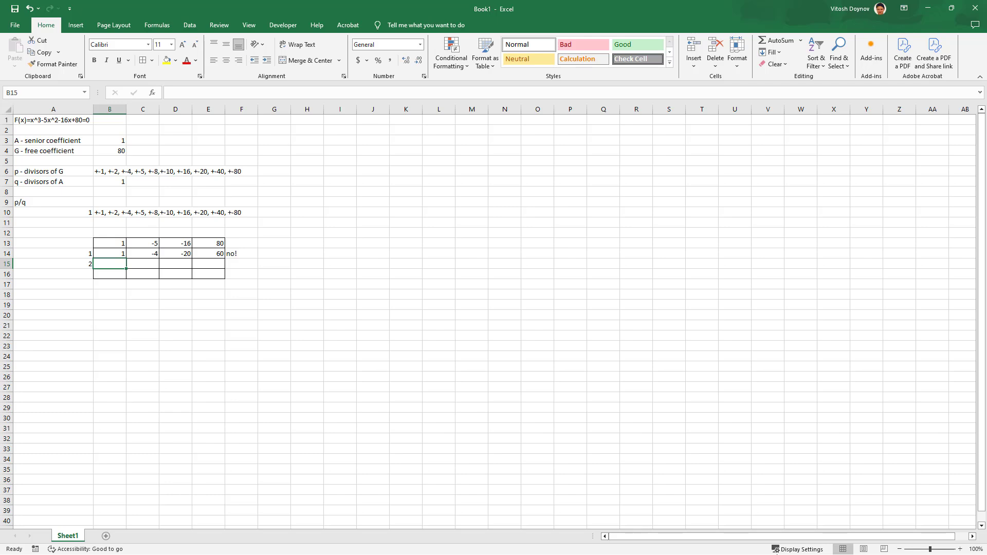
{"action": "key", "text": "Up"}
{"action": "key", "text": "Up"}
{"action": "key", "text": "Down"}
{"action": "key", "text": "Down"}
{"action": "type", "text": "1"}
{"action": "key", "text": "Tab"}
{"action": "key", "text": "Left"}
{"action": "key", "text": "Up"}
{"action": "key", "text": "Up"}
{"action": "key", "text": "Down"}
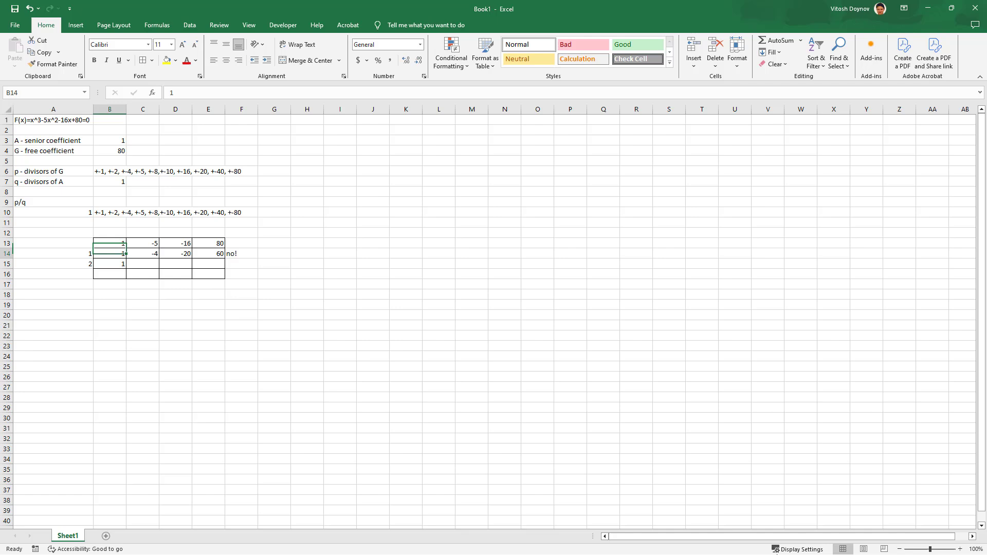
{"action": "key", "text": "Down"}
Enter =A15*B15+C13 in C15, giving -3, and reopen it for editing
{"action": "key", "text": "Right"}
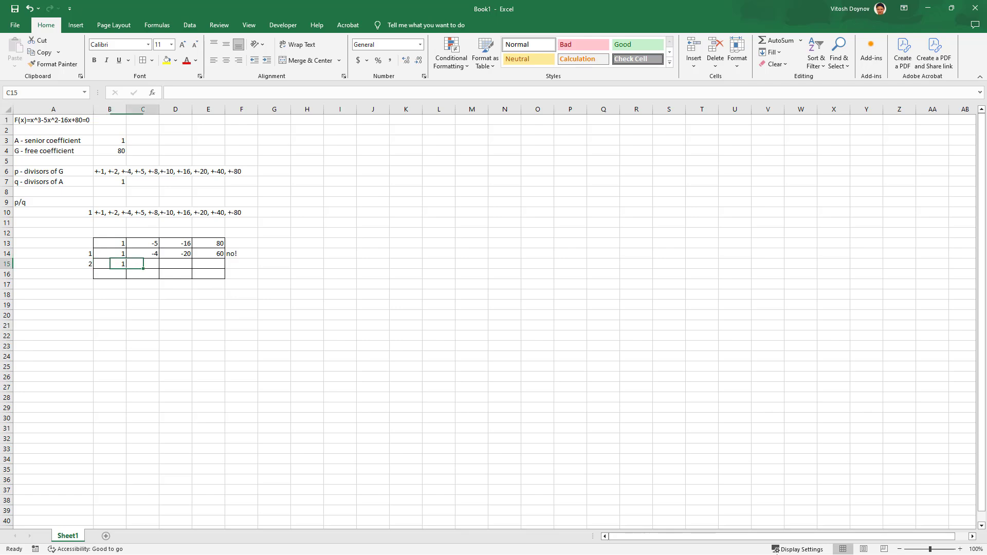
{"action": "type", "text": "="}
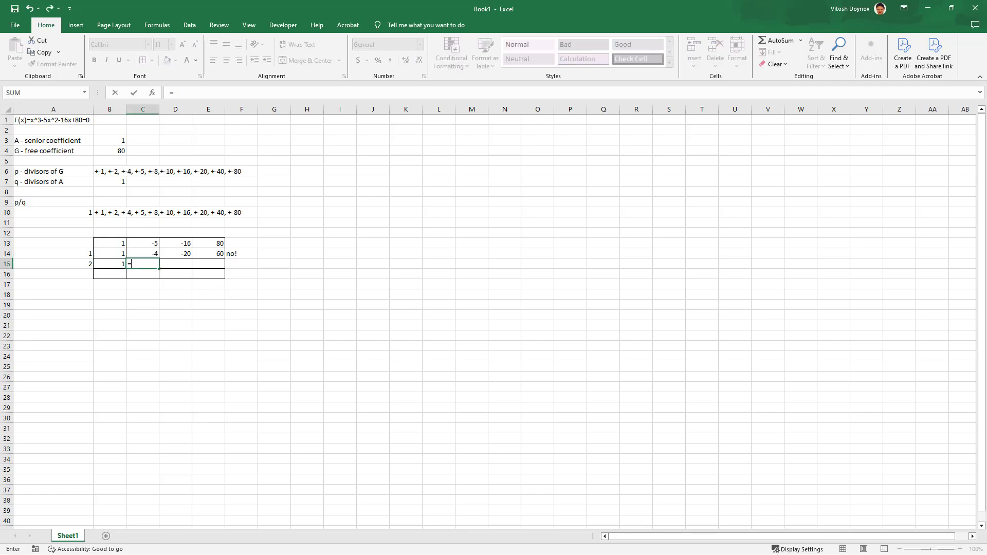
{"action": "key", "text": "Left"}
{"action": "key", "text": "Left"}
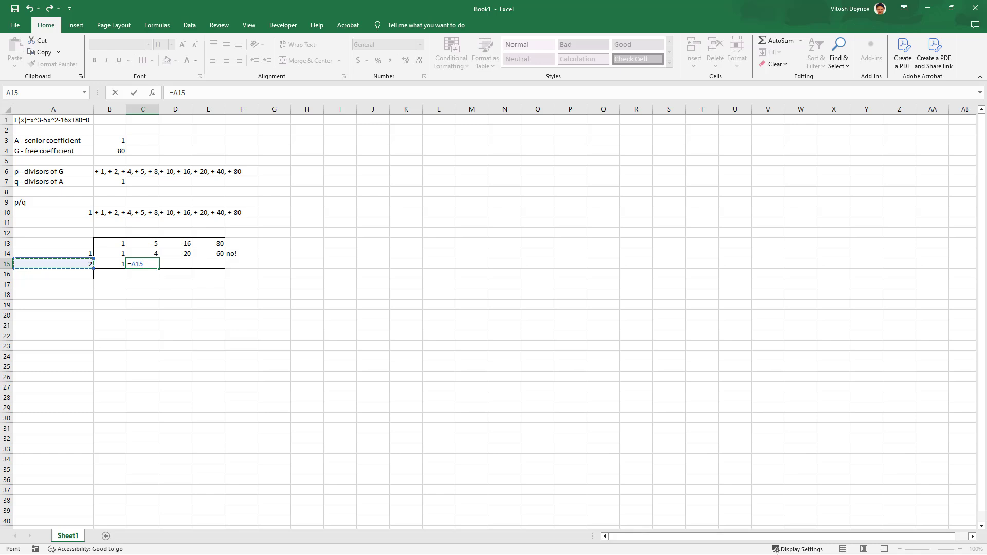
{"action": "type", "text": "9"}
{"action": "key", "text": "BackSpace"}
{"action": "type", "text": "*"}
{"action": "key", "text": "Left"}
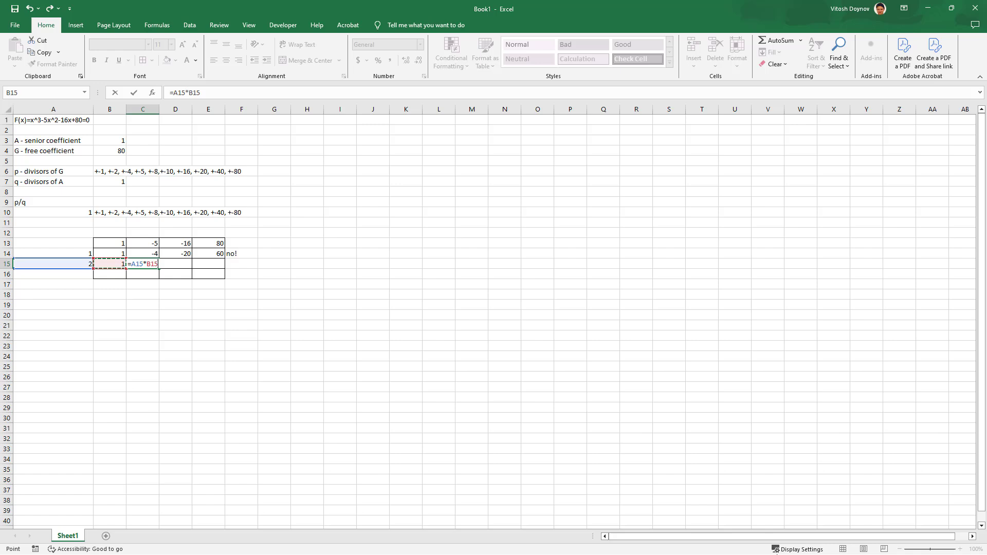
{"action": "type", "text": "+"}
{"action": "key", "text": "Up"}
{"action": "key", "text": "Up"}
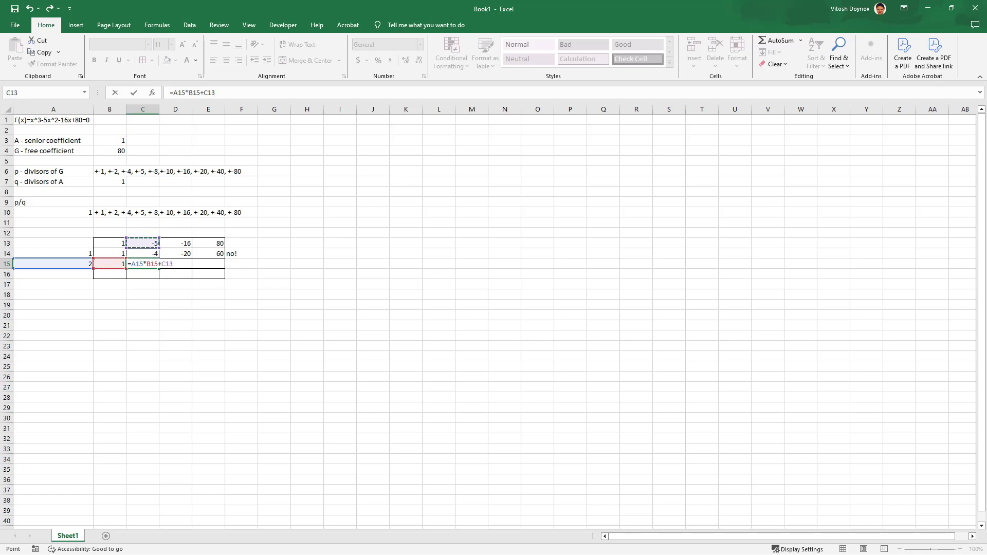
{"action": "key", "text": "Return"}
{"action": "key", "text": "Up"}
{"action": "key", "text": "F2"}
Make the A15 reference absolute in C15 and fill the formula across through E15
{"action": "left_click", "coordinate": [136, 265]}
{"action": "key", "text": "F4"}
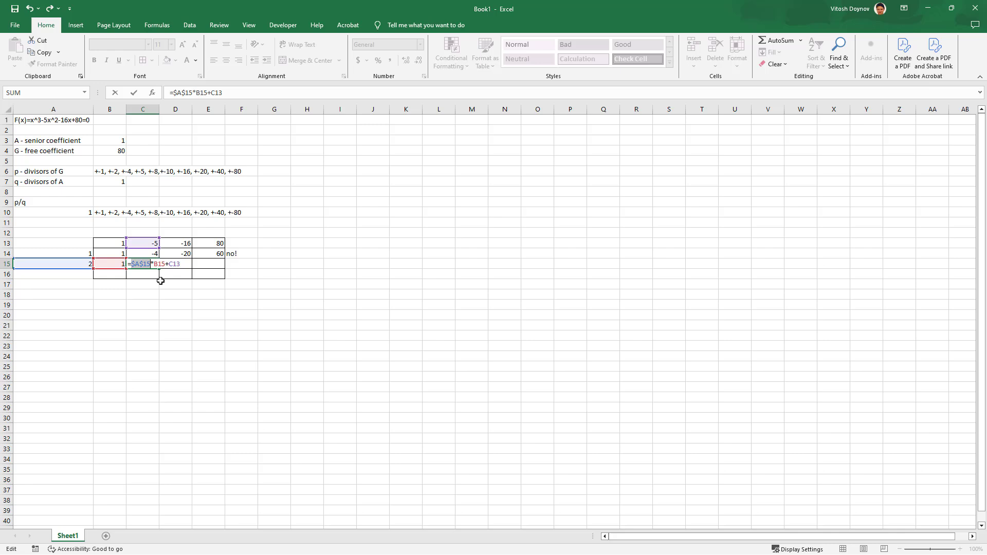
{"action": "key", "text": "Return"}
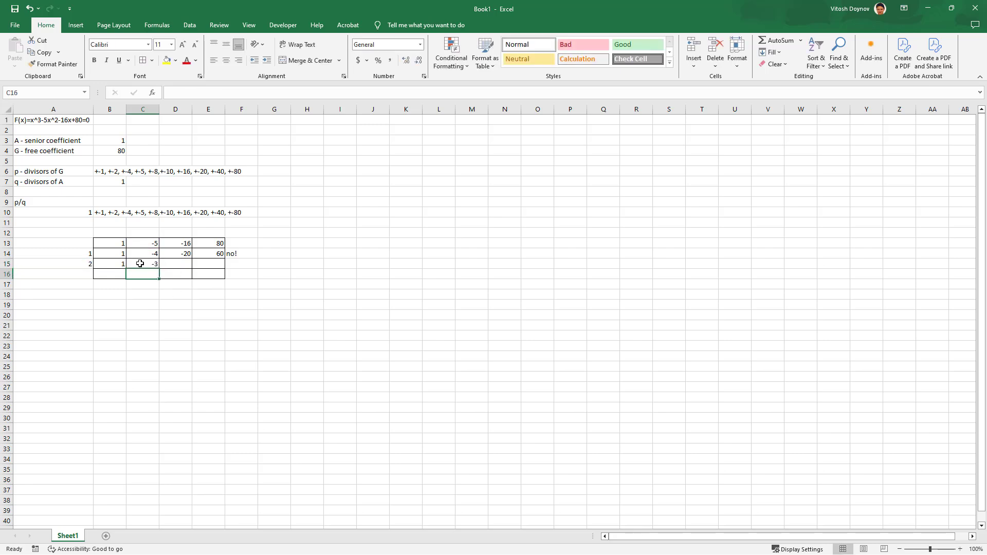
{"action": "left_click", "coordinate": [137, 263]}
{"action": "left_click_drag", "start_coordinate": [158, 268], "coordinate": [182, 266]}
{"action": "left_click", "coordinate": [186, 263]}
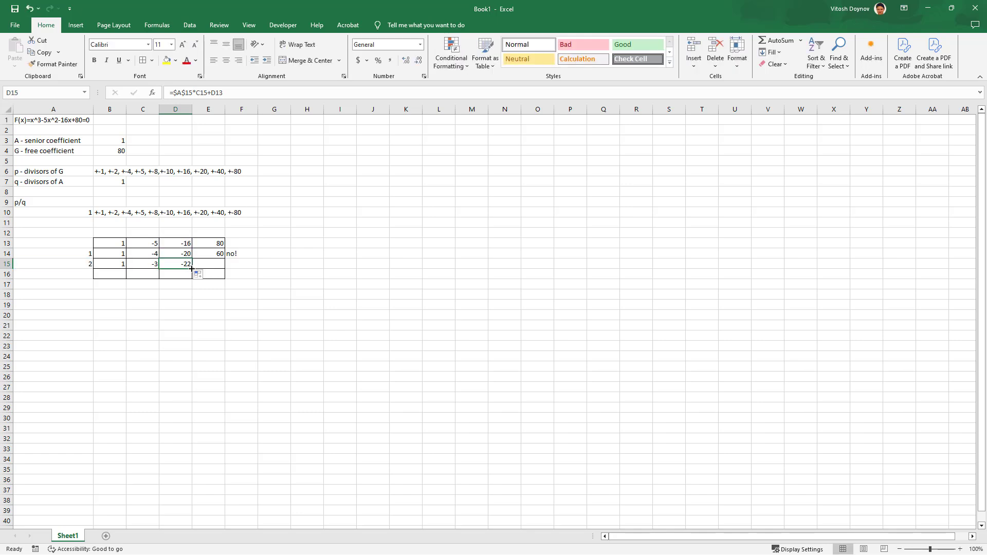
{"action": "left_click_drag", "start_coordinate": [192, 268], "coordinate": [224, 266]}
{"action": "left_click", "coordinate": [214, 264]}
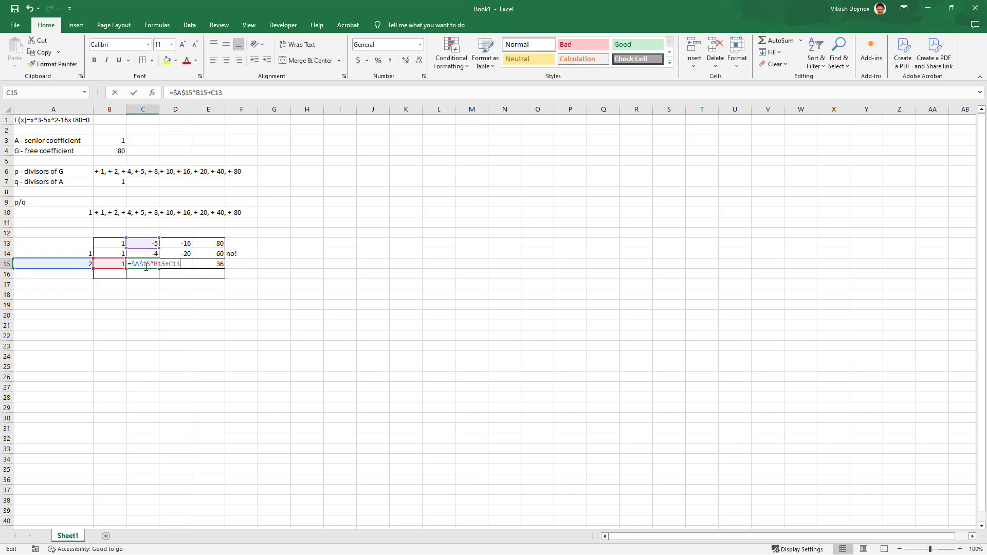
Confirm E15's remainder of 36 and mark candidate 2 as 'no!' in F15
{"action": "double_click", "coordinate": [122, 264]}
{"action": "key", "text": "Escape"}
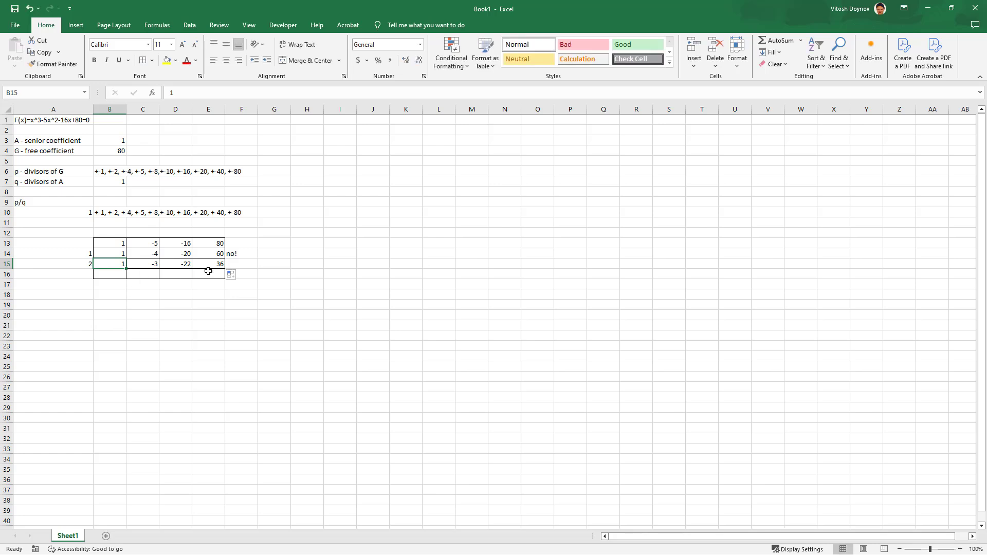
{"action": "left_click", "coordinate": [205, 264]}
{"action": "key", "text": "Delete"}
{"action": "key", "text": "Tab"}
{"action": "key", "text": "ctrl+z"}
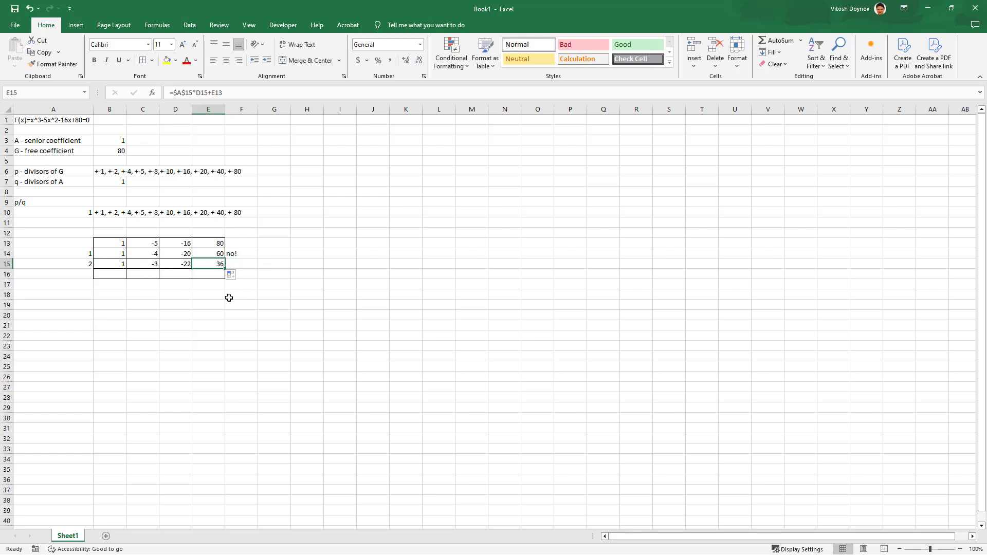
{"action": "key", "text": "F2"}
{"action": "key", "text": "Escape"}
{"action": "key", "text": "Tab"}
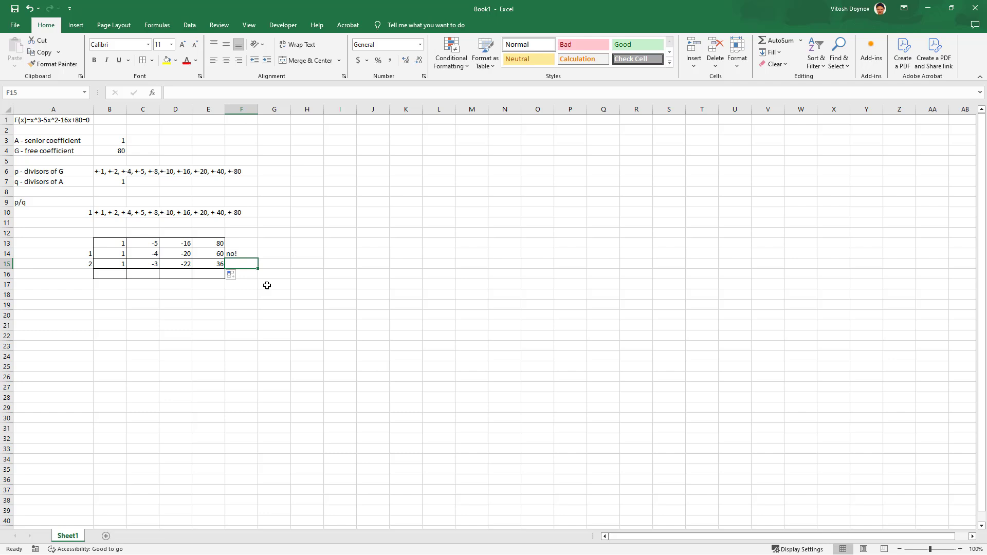
{"action": "type", "text": "no!"}
{"action": "key", "text": "Return"}
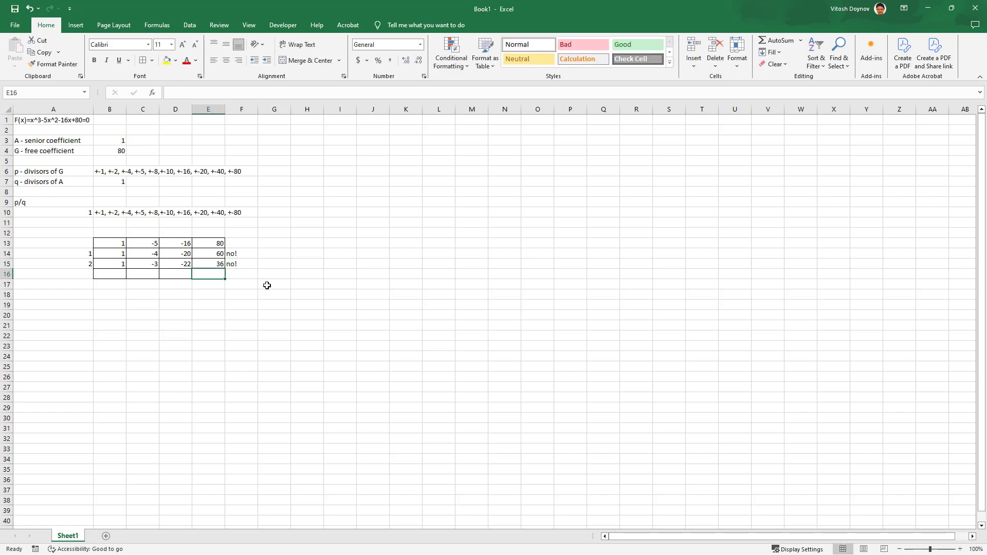
{"action": "key", "text": "Left"}
{"action": "key", "text": "Left"}
{"action": "key", "text": "Left"}
{"action": "key", "text": "Left"}
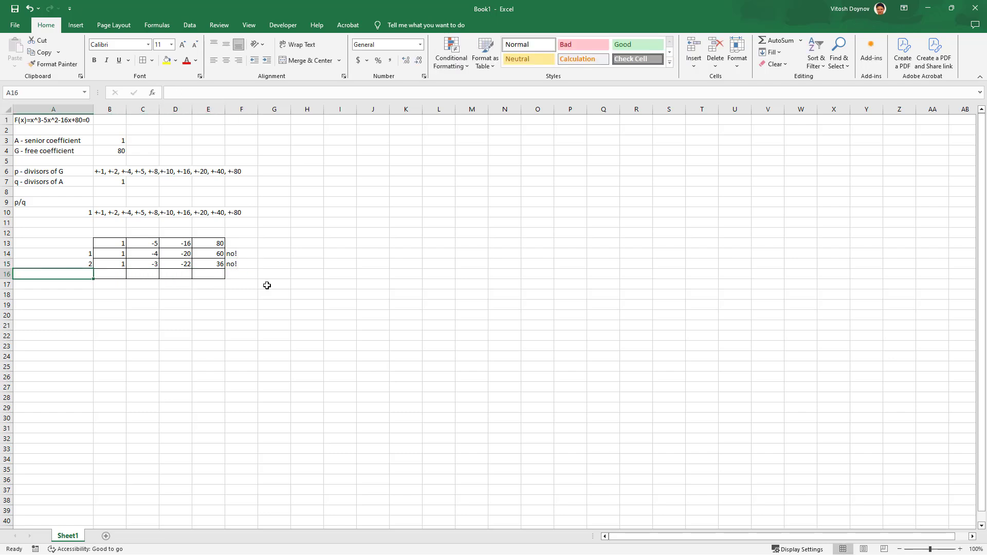
Enter trial root 4 in A16 and the brought-down 1 in B16
{"action": "left_click", "coordinate": [116, 173]}
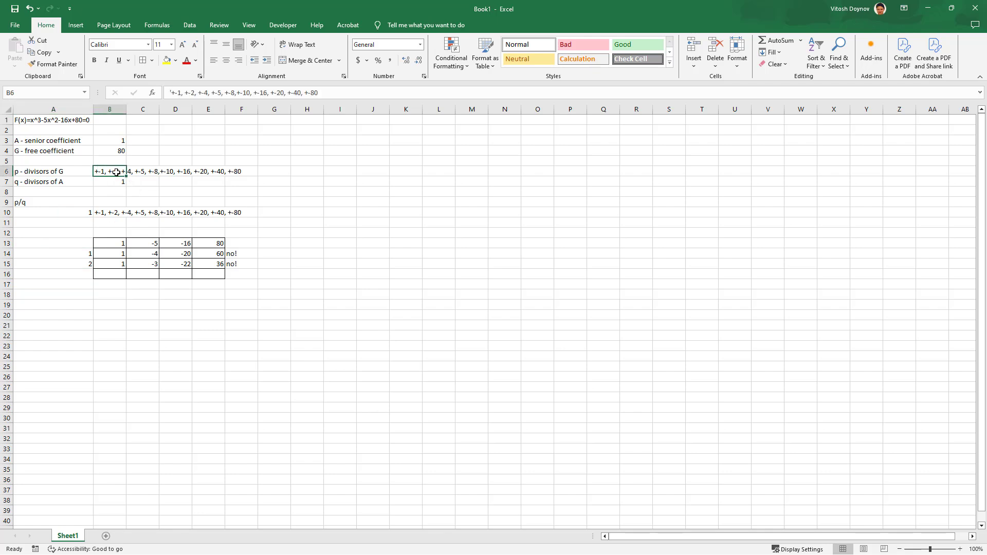
{"action": "double_click", "coordinate": [116, 172]}
{"action": "key", "text": "Escape"}
{"action": "left_click", "coordinate": [66, 276]}
{"action": "type", "text": "4"}
{"action": "left_click", "coordinate": [103, 275]}
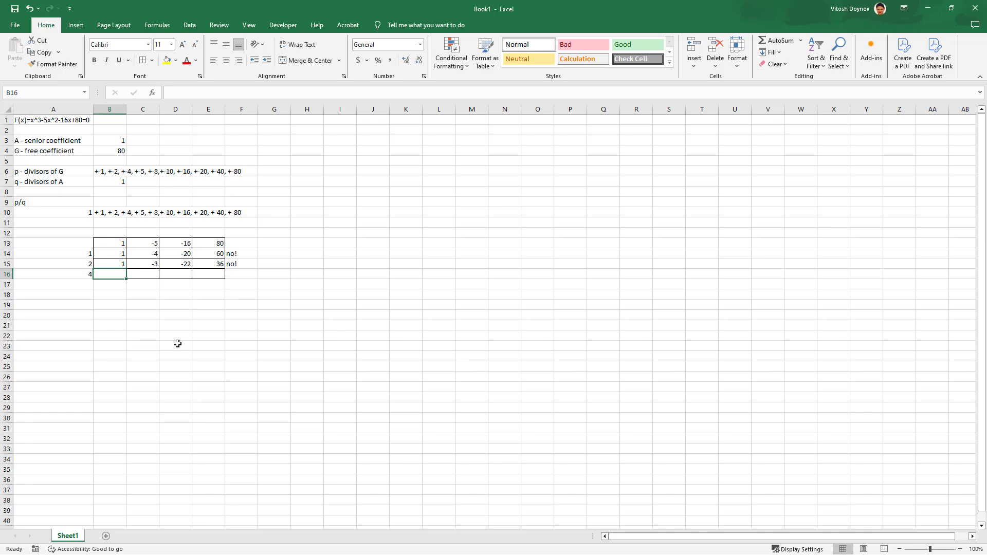
{"action": "type", "text": "1"}
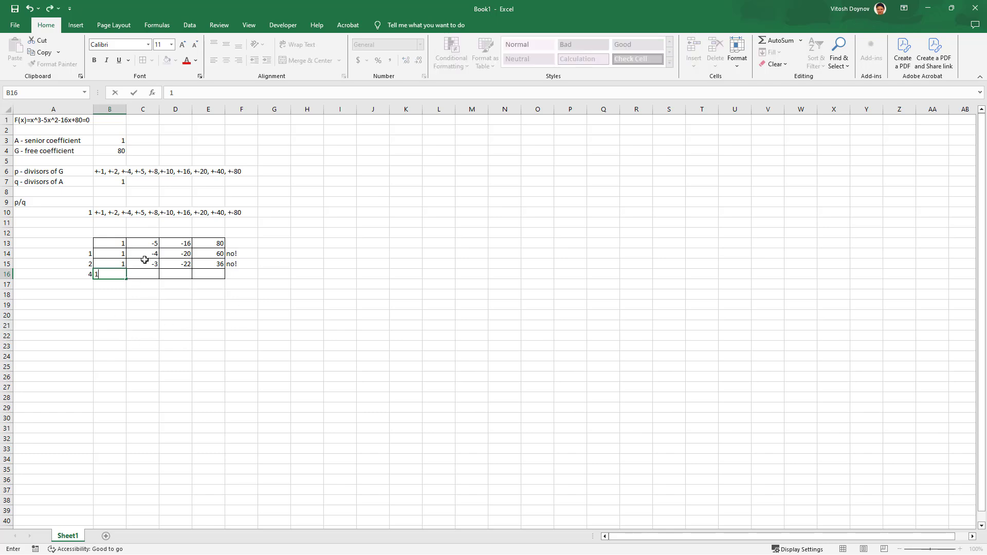
{"action": "left_click", "coordinate": [114, 242]}
{"action": "left_click", "coordinate": [114, 272]}
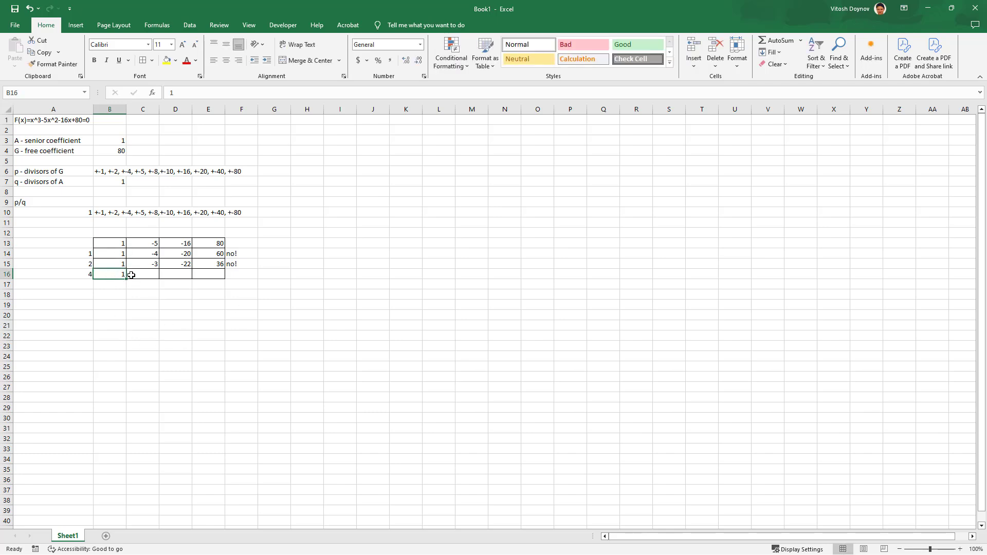
Enter =$A$16*B16+C13 in C16, giving -1
{"action": "left_click", "coordinate": [131, 275]}
{"action": "type", "text": "="}
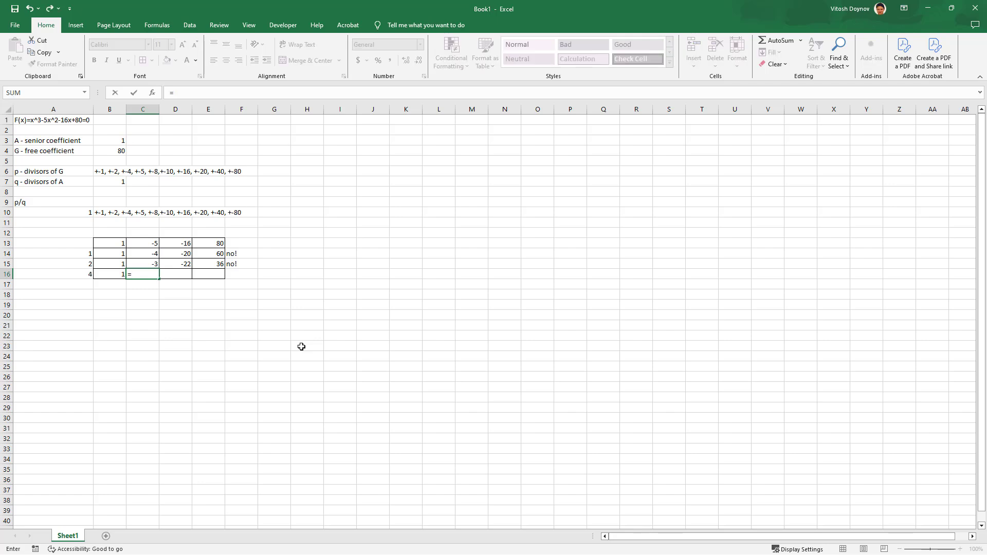
{"action": "key", "text": "Left"}
{"action": "key", "text": "Left"}
{"action": "key", "text": "F4"}
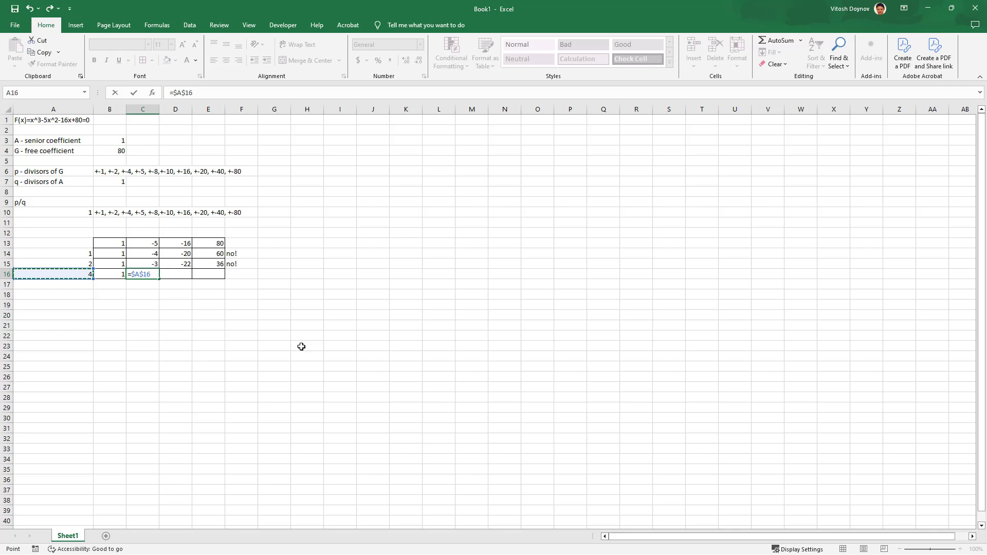
{"action": "type", "text": "*"}
{"action": "key", "text": "Left"}
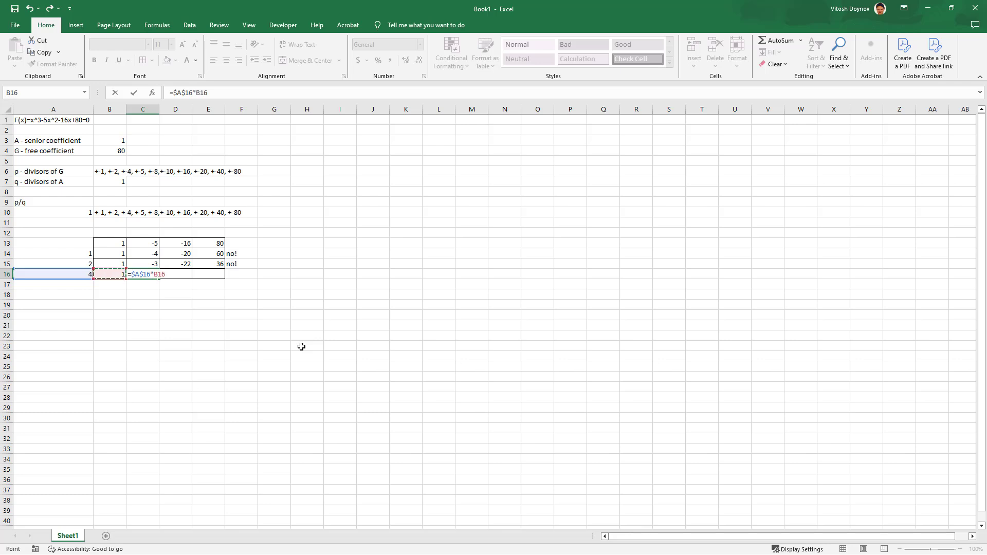
{"action": "type", "text": "+"}
{"action": "left_click", "coordinate": [154, 245]}
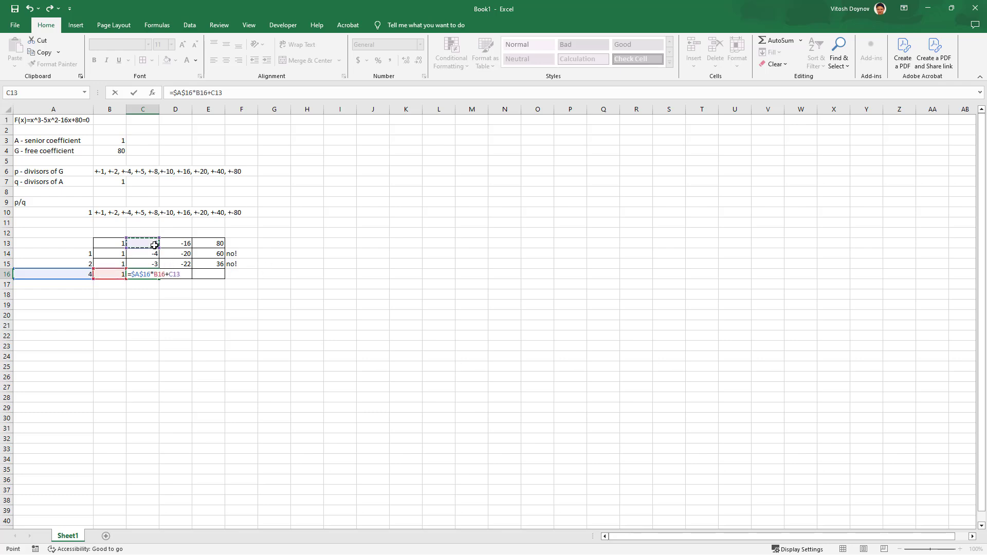
{"action": "key", "text": "Return"}
Copy the formula into D16 and E16, giving -20 and a remainder of 0
{"action": "left_click", "coordinate": [146, 274]}
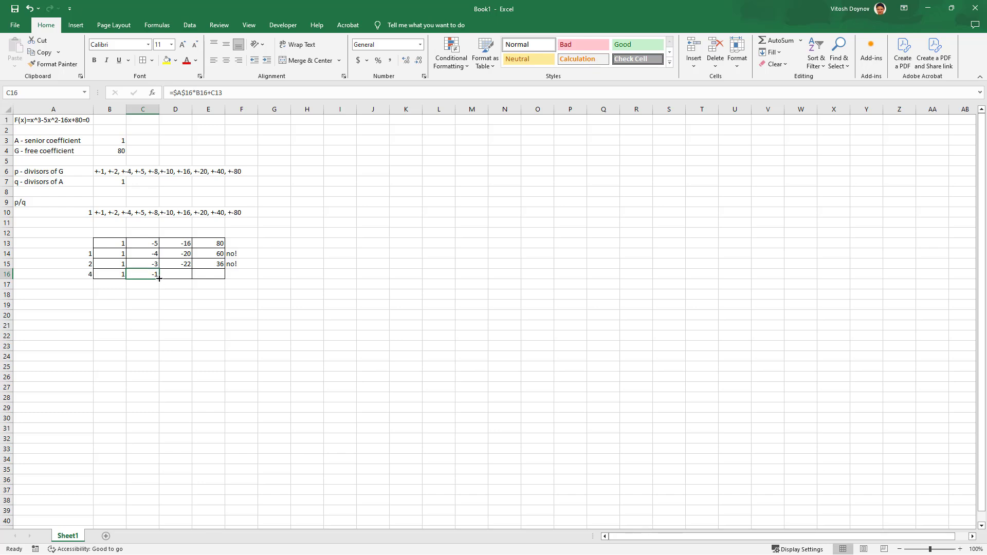
{"action": "left_click_drag", "start_coordinate": [159, 278], "coordinate": [191, 277]}
{"action": "key", "text": "F2"}
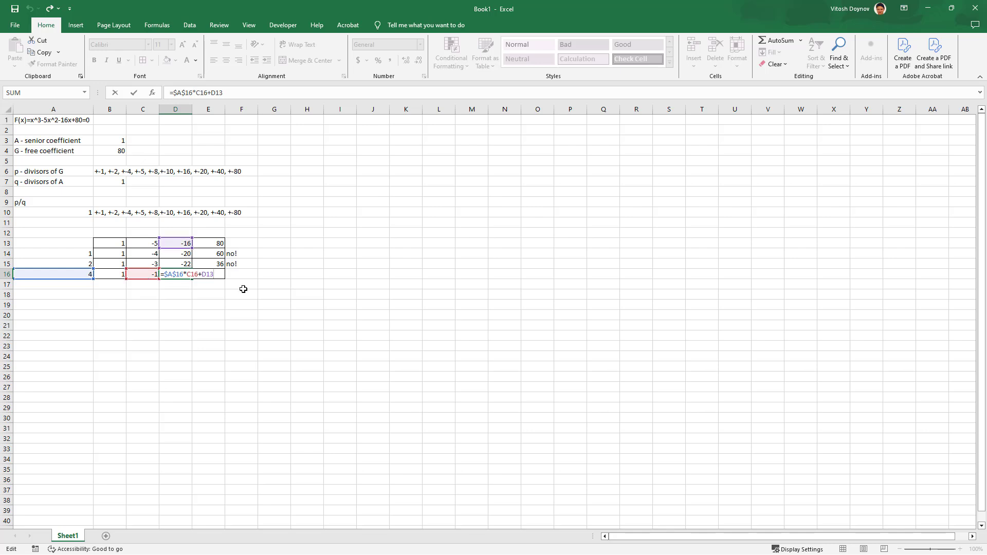
{"action": "key", "text": "Return"}
{"action": "left_click", "coordinate": [186, 272]}
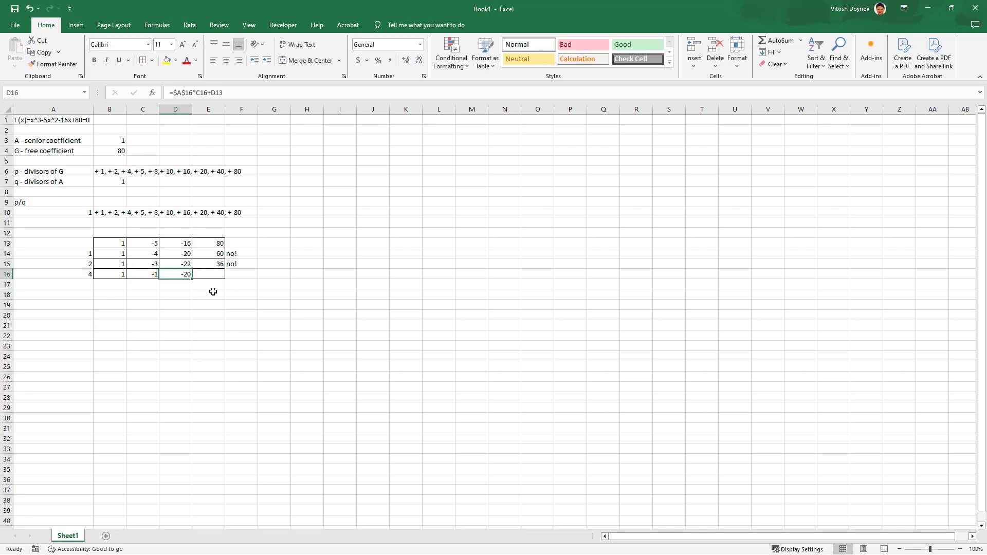
{"action": "left_click_drag", "start_coordinate": [192, 278], "coordinate": [222, 278]}
{"action": "left_click", "coordinate": [218, 274]}
{"action": "key", "text": "F2"}
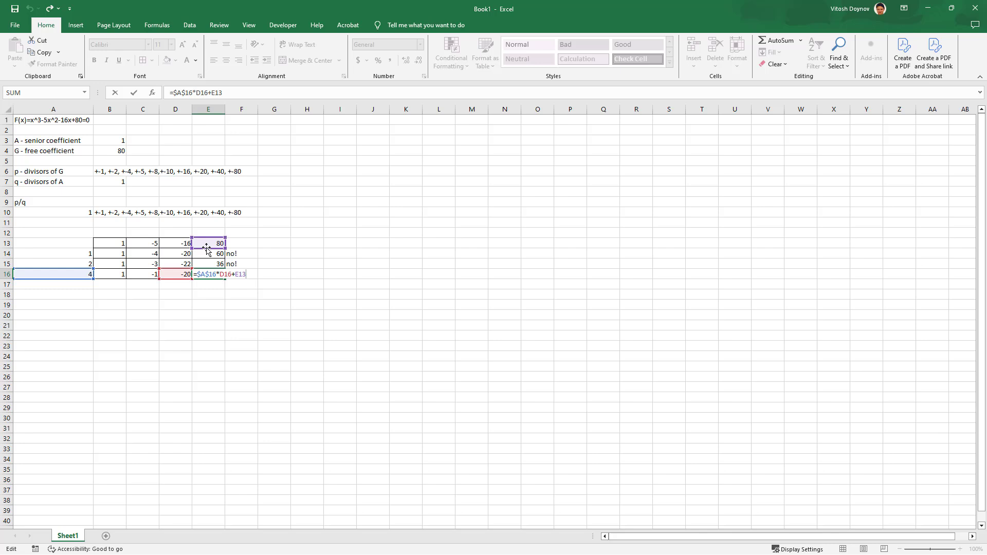
{"action": "key", "text": "Return"}
{"action": "left_click", "coordinate": [201, 273]}
{"action": "left_click", "coordinate": [238, 273]}
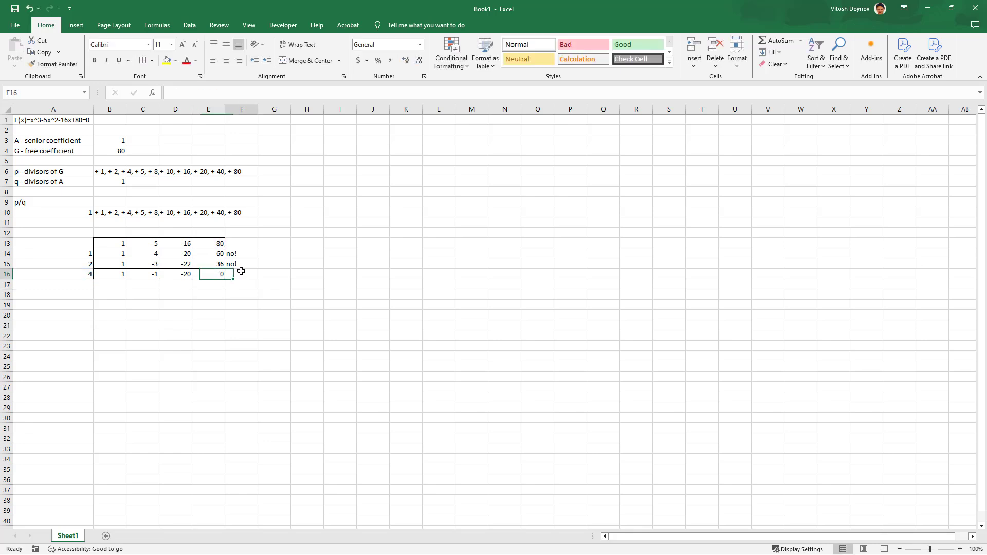
Mark candidate 4 as 'yes!' in F16
{"action": "type", "text": "YES~"}
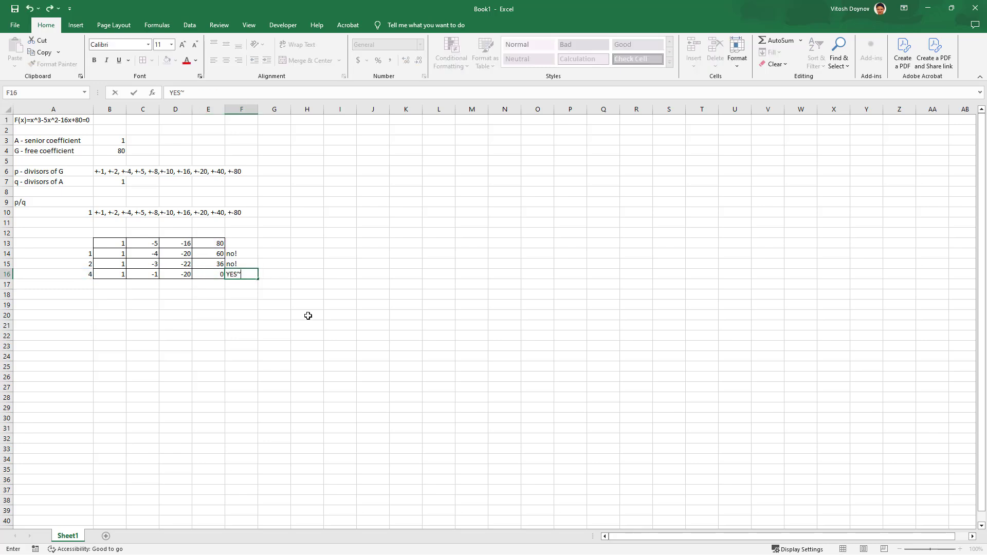
{"action": "key", "text": "BackSpace"}
{"action": "key", "text": "BackSpace"}
{"action": "key", "text": "BackSpace"}
{"action": "type", "text": "yes!"}
{"action": "key", "text": "Return"}
Write the factorization (x-4)(1*x^2-1x-20) in B18
{"action": "key", "text": "Down"}
{"action": "key", "text": "Left"}
{"action": "key", "text": "Left"}
{"action": "key", "text": "Left"}
{"action": "key", "text": "Left"}
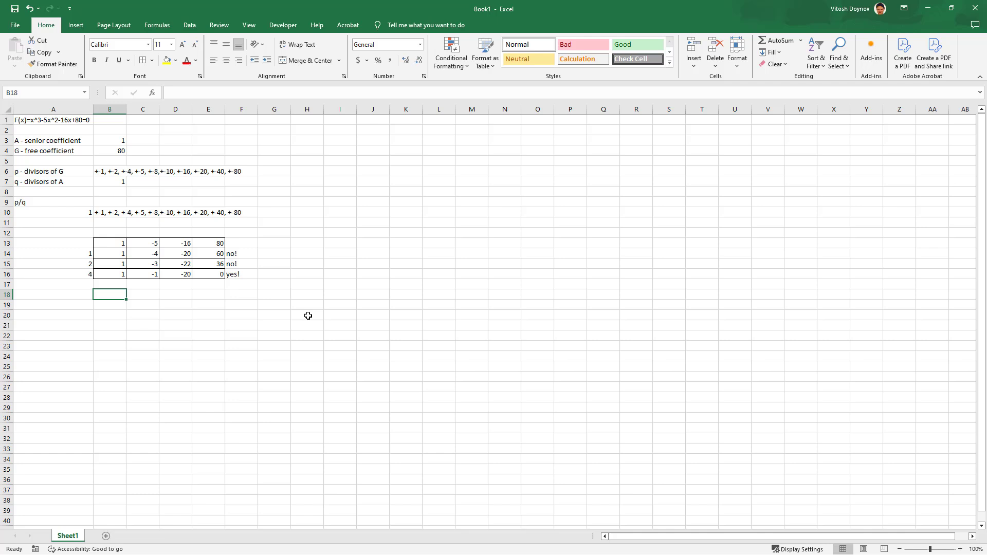
{"action": "type", "text": "(x-4)(1"}
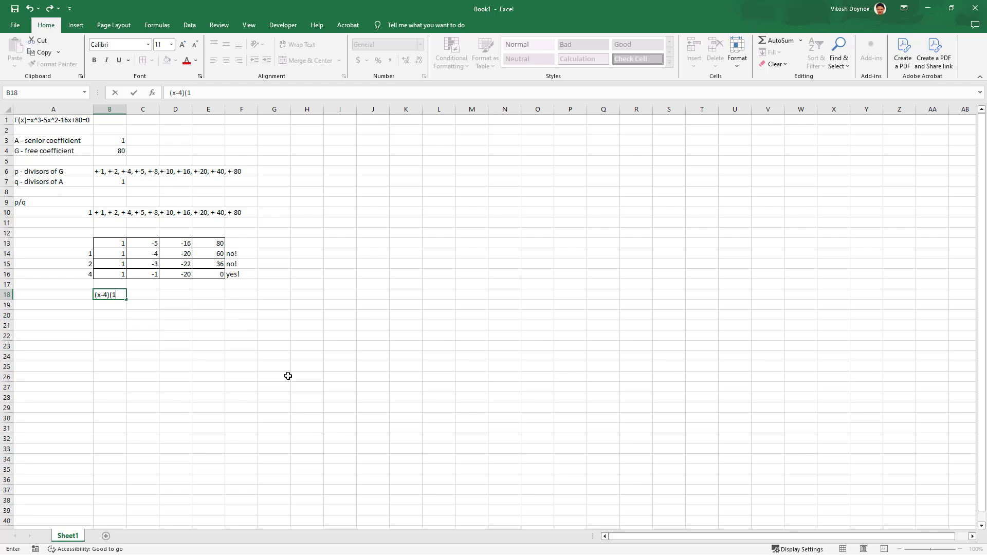
{"action": "type", "text": "*x^2-1x-20)"}
{"action": "key", "text": "Left"}
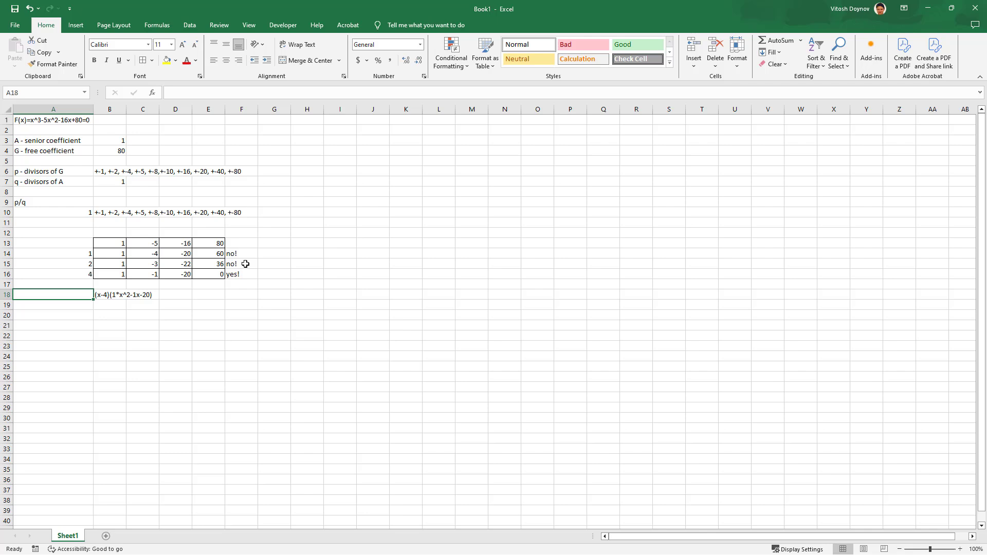
{"action": "key", "text": "Right"}
{"action": "key", "text": "F2"}
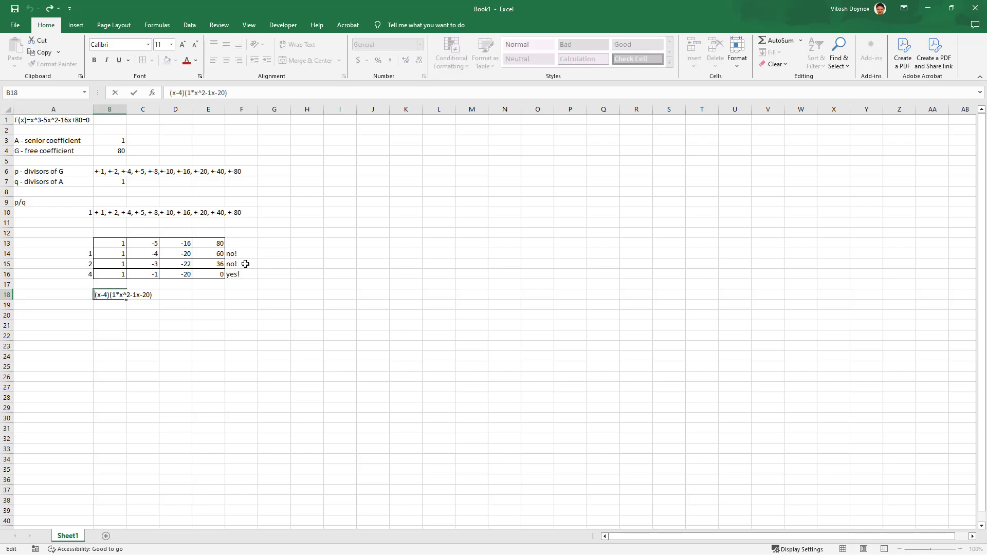
{"action": "key", "text": "Return"}
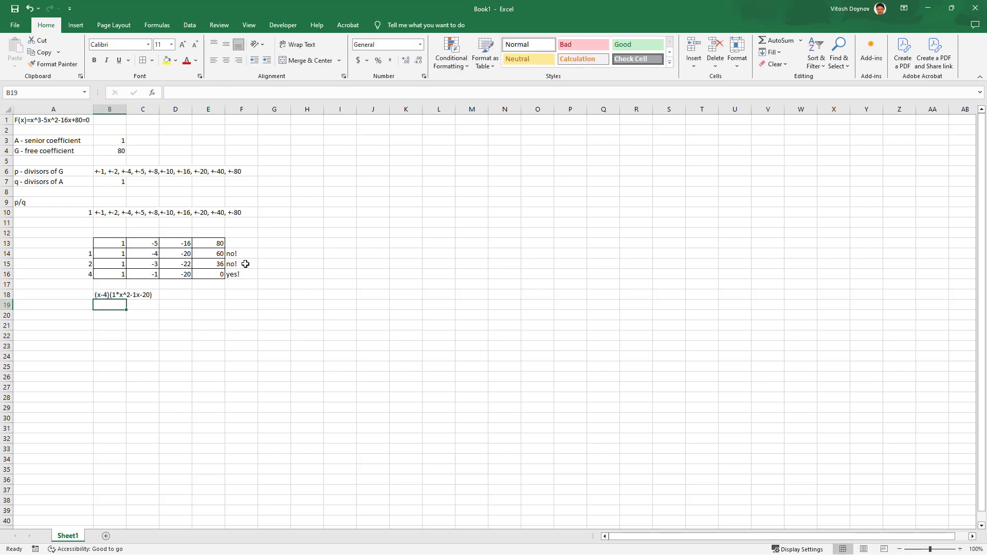
Right-align the no!/yes! verdicts in F14:F16
{"action": "left_click", "coordinate": [233, 256]}
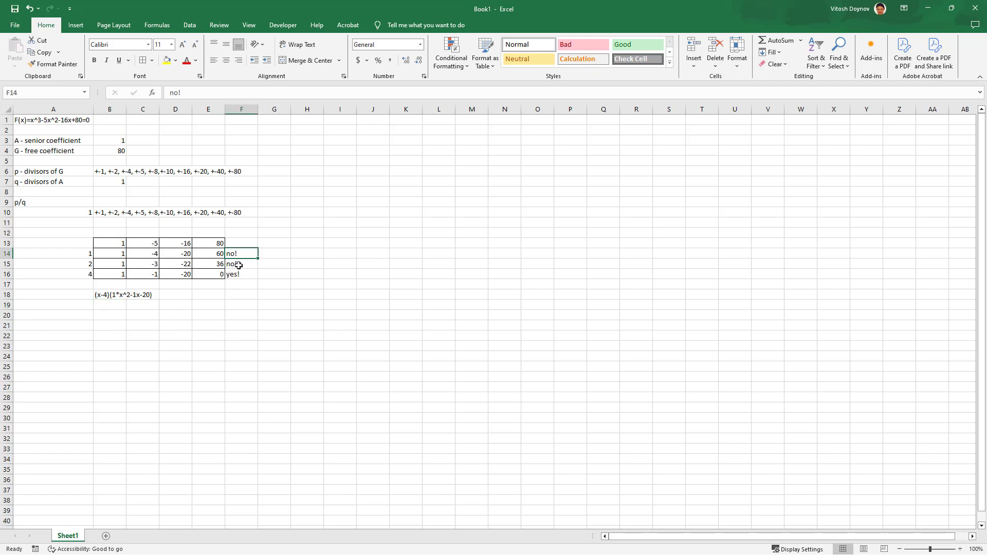
{"action": "left_click_drag", "start_coordinate": [239, 265], "coordinate": [240, 276]}
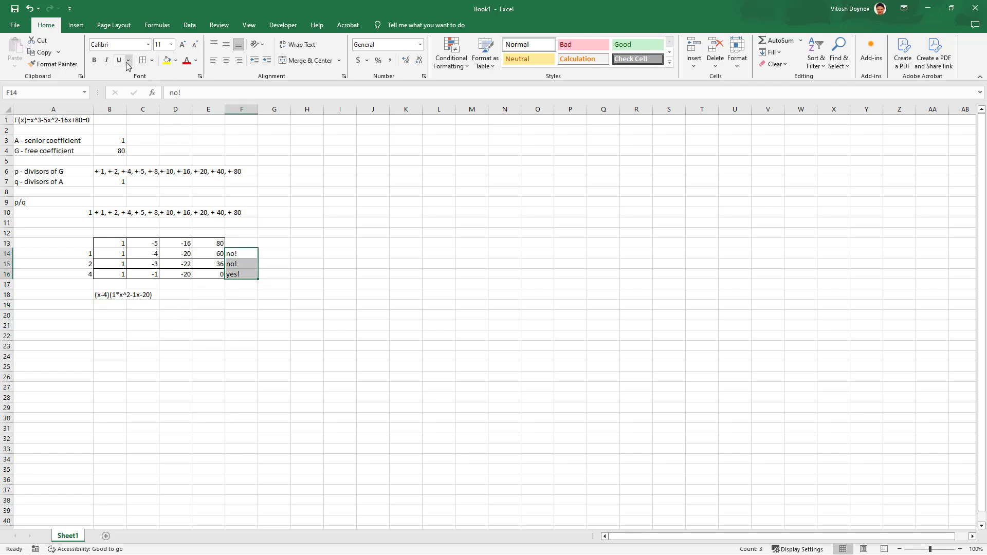
{"action": "left_click", "coordinate": [239, 60]}
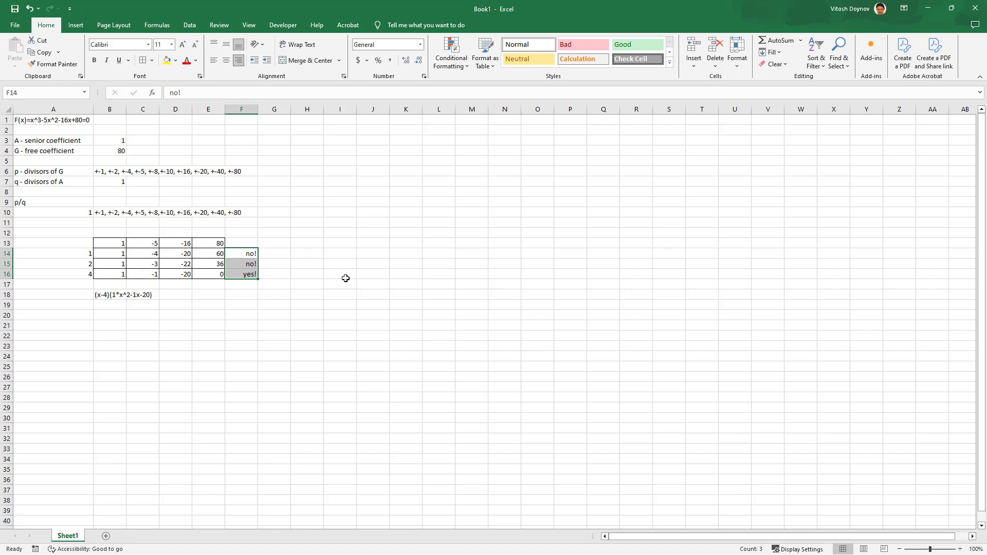
{"action": "left_click", "coordinate": [363, 306]}
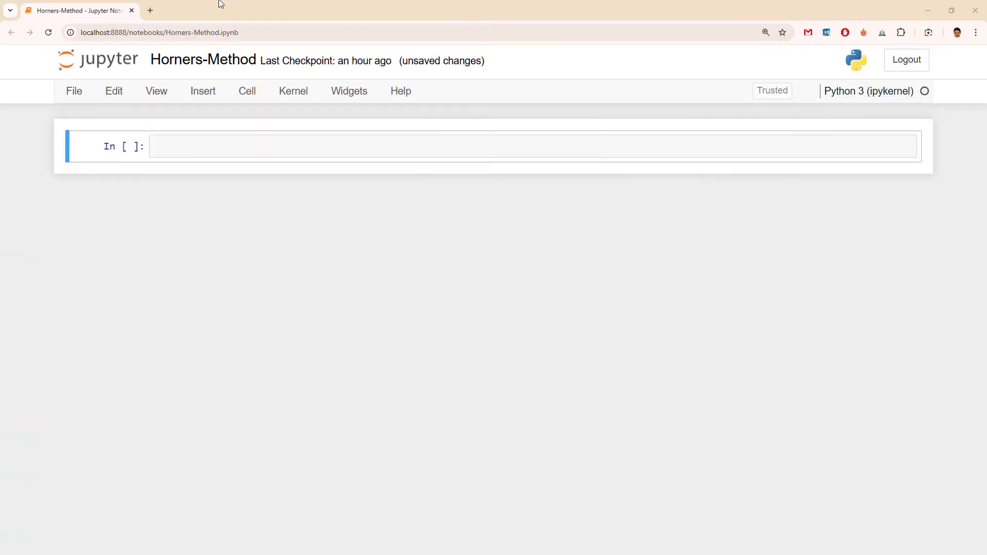
Run the pasted 'from sympy import symbols, factor' line and define x = symbols('x')
{"action": "left_click", "coordinate": [181, 138]}
{"action": "type", "text": "from sympy import symbols, factor"}
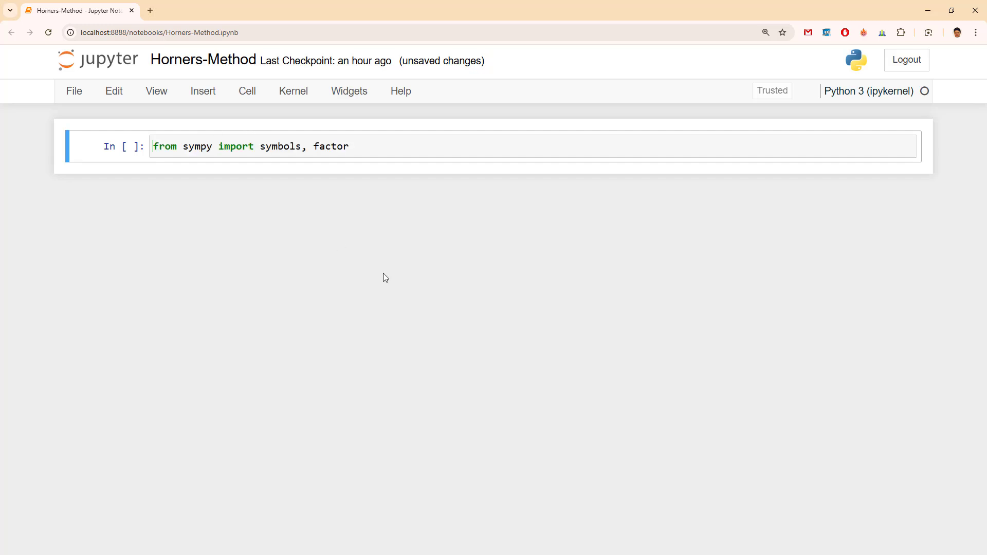
{"action": "key", "text": "shift+Return"}
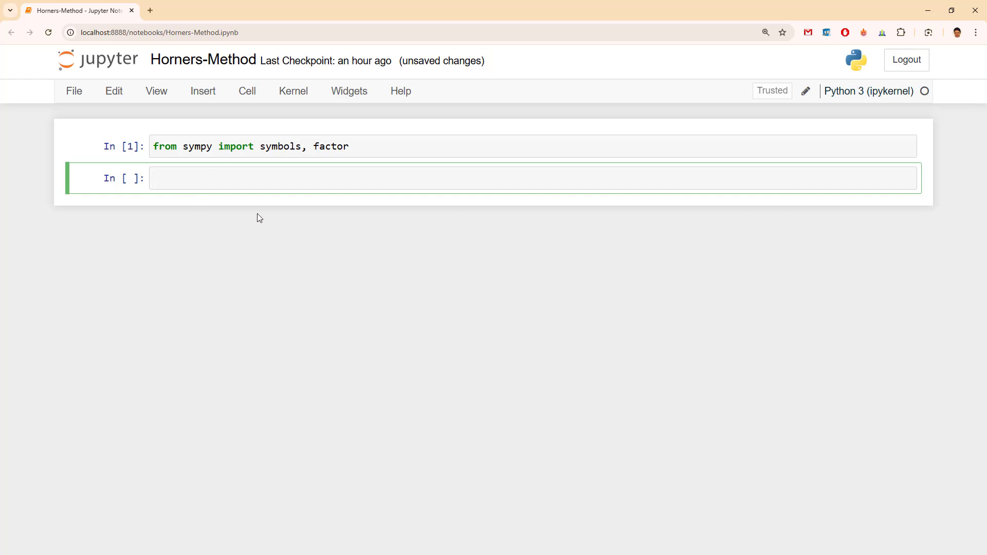
{"action": "type", "text": "x = sym"}
{"action": "type", "text": "bols('x"}
{"action": "key", "text": "shift+Return"}
Display x, then test the definition by renaming the symbol to 'y'
{"action": "type", "text": "x"}
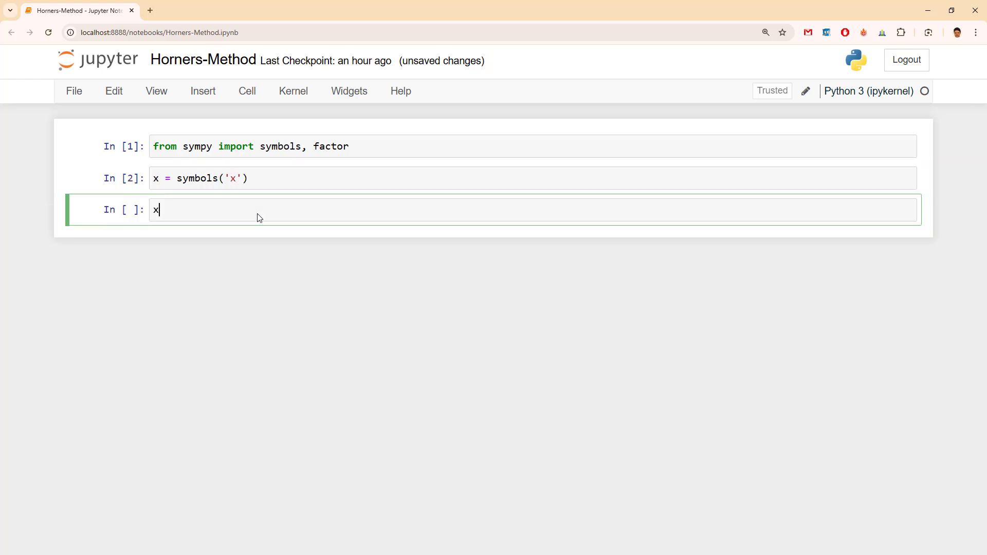
{"action": "key", "text": "shift+Return"}
{"action": "key", "text": "Up"}
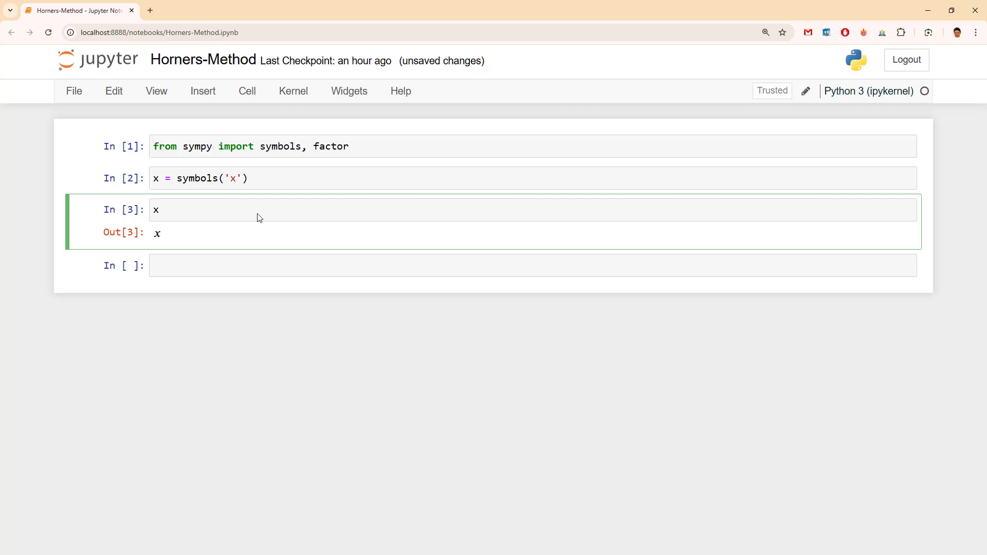
{"action": "key", "text": "Up"}
{"action": "key", "text": "End"}
{"action": "key", "text": "Left"}
{"action": "key", "text": "Left"}
{"action": "key", "text": "BackSpace"}
{"action": "type", "text": "y"}
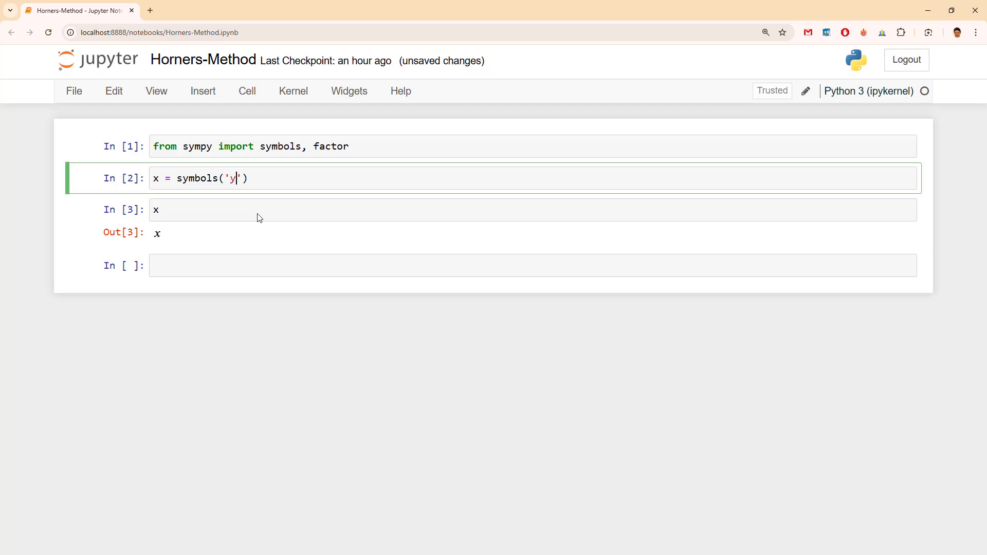
{"action": "key", "text": "shift+Return"}
{"action": "key", "text": "shift+Return"}
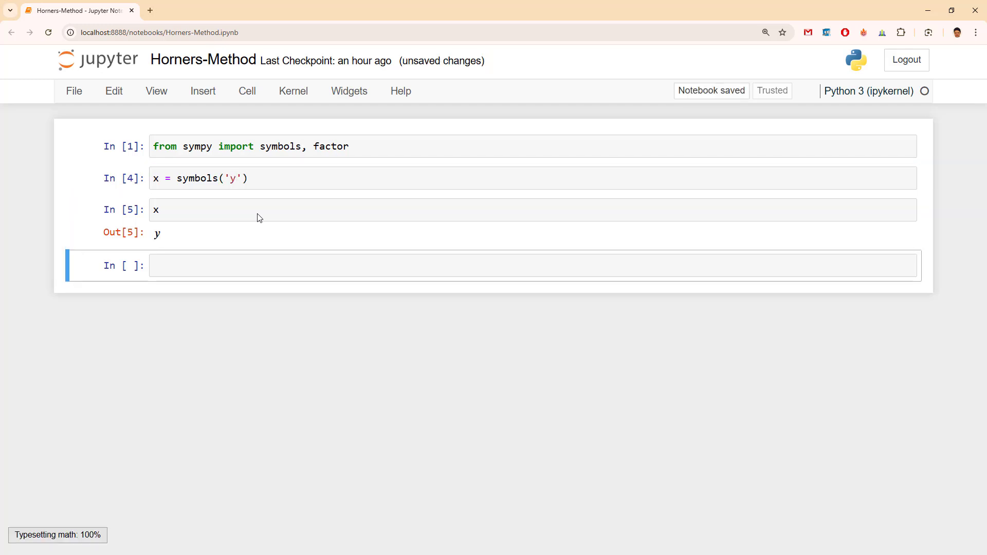
Restore the symbol name to 'x' and clear the test display cell
{"action": "key", "text": "Up"}
{"action": "key", "text": "Up"}
{"action": "key", "text": "Return"}
{"action": "key", "text": "BackSpace"}
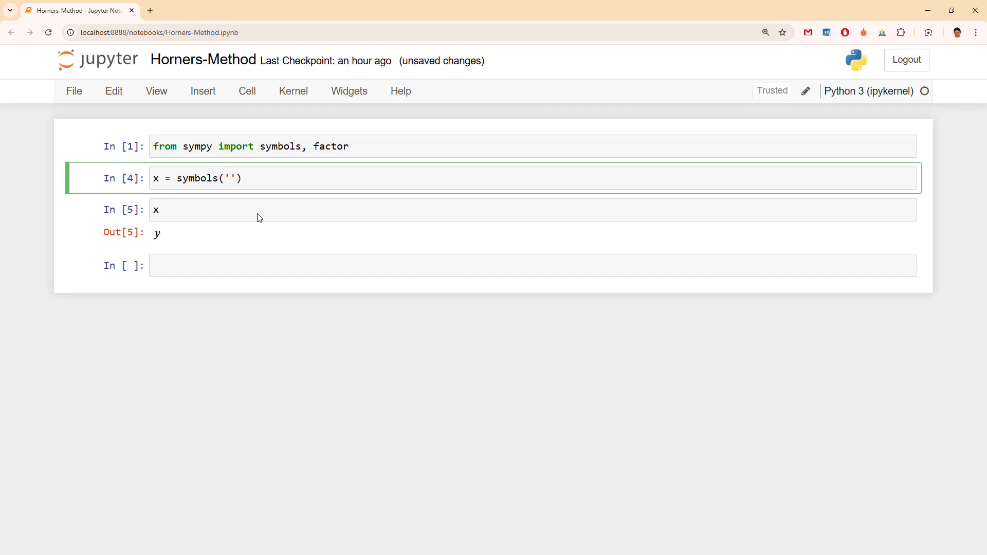
{"action": "type", "text": "x"}
{"action": "key", "text": "shift+Return"}
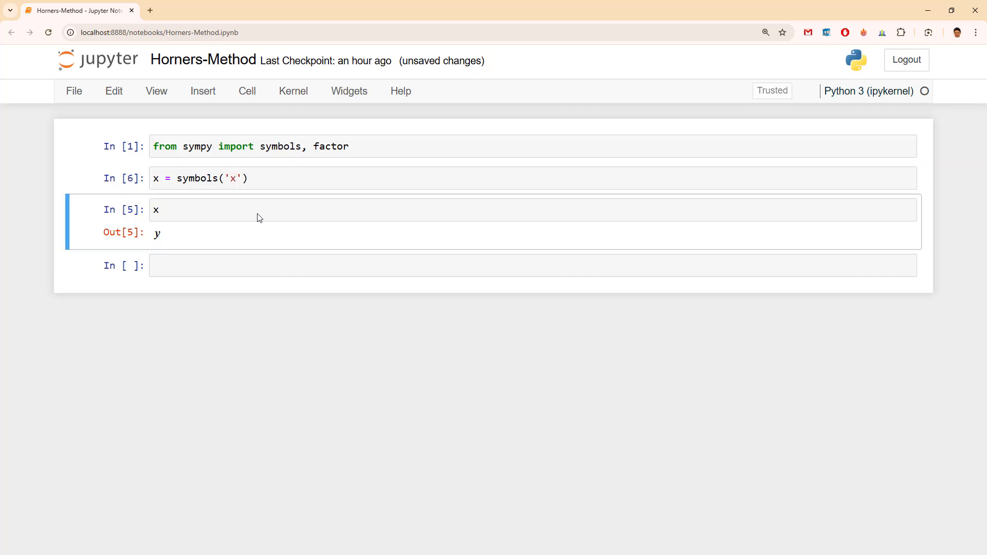
{"action": "key", "text": "Return"}
{"action": "key", "text": "Delete"}
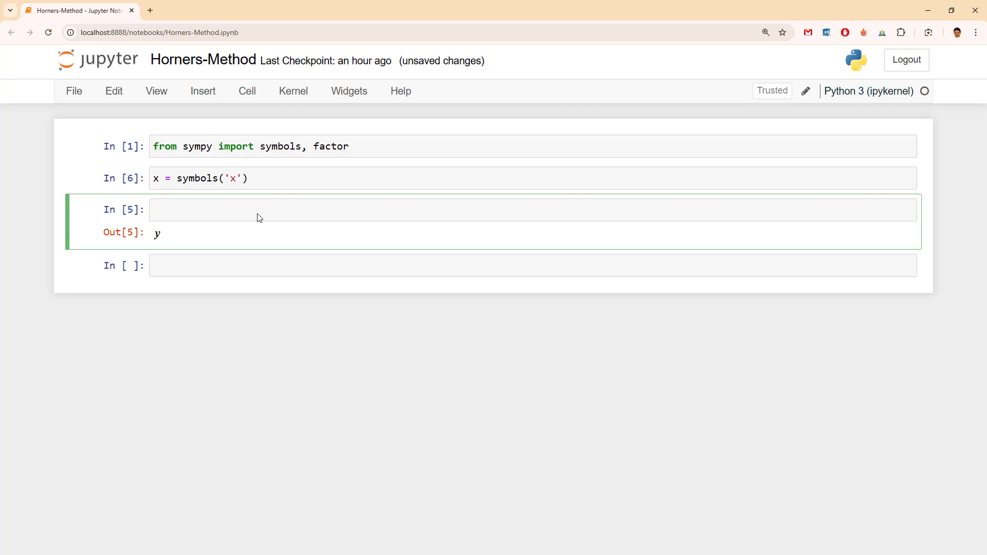
Define and run polynomial = x**3 - 5*x**2 - 16*x**1 + 80
{"action": "type", "text": "polynomial = x **3"}
{"action": "key", "text": "Left"}
{"action": "key", "text": "Left"}
{"action": "key", "text": "BackSpace"}
{"action": "key", "text": "End"}
{"action": "type", "text": "- 5*x**2"}
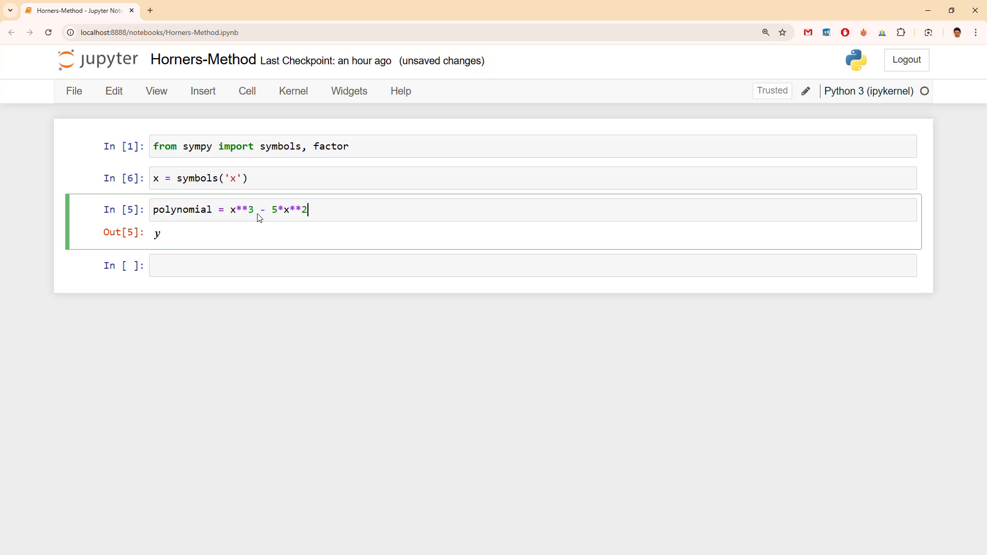
{"action": "type", "text": " +"}
{"action": "key", "text": "BackSpace"}
{"action": "type", "text": "- 16*x**1"}
{"action": "type", "text": "+ 80"}
{"action": "key", "text": "Left"}
{"action": "key", "text": "Left"}
{"action": "key", "text": "Left"}
{"action": "key", "text": "Left"}
{"action": "key", "text": "Left"}
{"action": "key", "text": "Left"}
{"action": "key", "text": "Left"}
{"action": "key", "text": "Left"}
{"action": "key", "text": "Left"}
{"action": "key", "text": "Left"}
{"action": "key", "text": "Left"}
{"action": "key", "text": "Left"}
{"action": "key", "text": "Left"}
{"action": "key", "text": "Left"}
{"action": "key", "text": "Left"}
{"action": "key", "text": "Left"}
{"action": "key", "text": "Left"}
{"action": "key", "text": "shift+Return"}
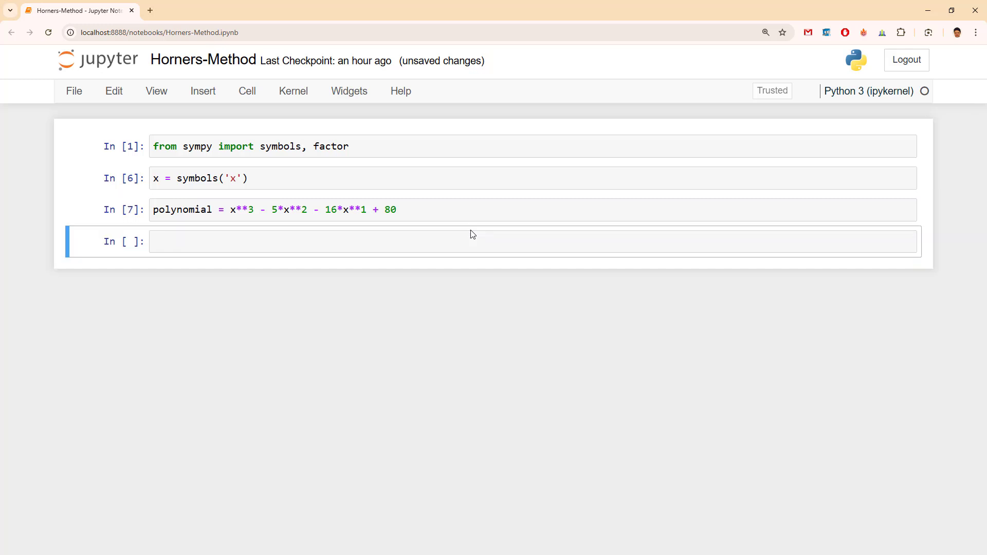
Show polynomial as rendered math x³−5x²−16x+80, then clear that cell's text
{"action": "key", "text": "Return"}
{"action": "type", "text": "polynomial"}
{"action": "key", "text": "shift+Return"}
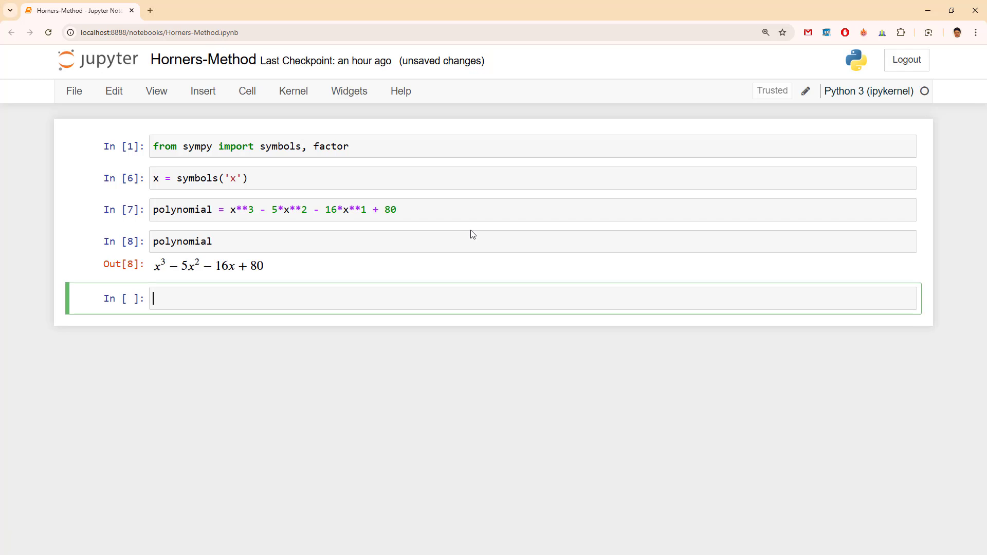
{"action": "key", "text": "Up"}
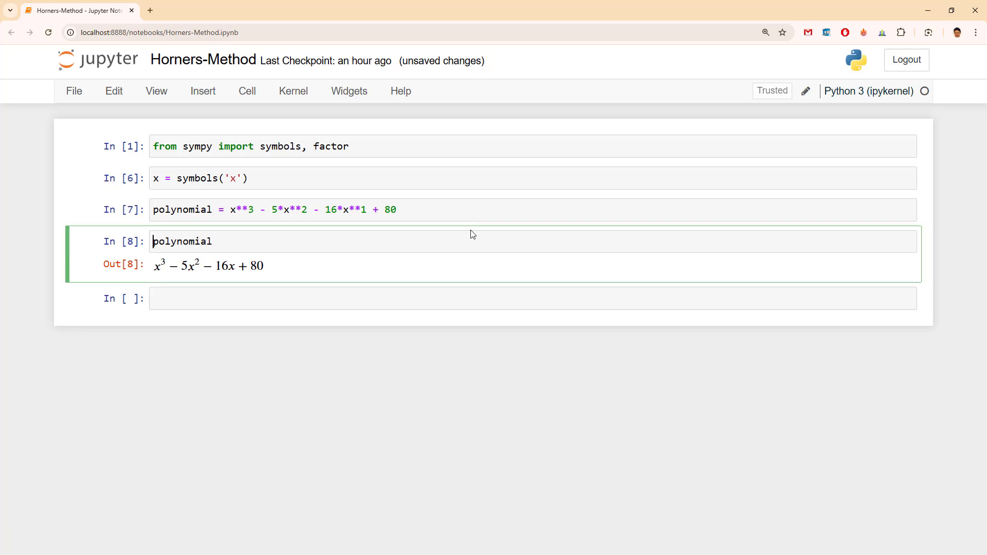
{"action": "key", "text": "shift+End"}
{"action": "key", "text": "BackSpace"}
Enter and run factored_polynomial = factor(polynomial) in the notebook cell
{"action": "type", "text": "foca"}
{"action": "key", "text": "BackSpace"}
{"action": "key", "text": "BackSpace"}
{"action": "key", "text": "BackSpace"}
{"action": "type", "text": "actored_polynomial"}
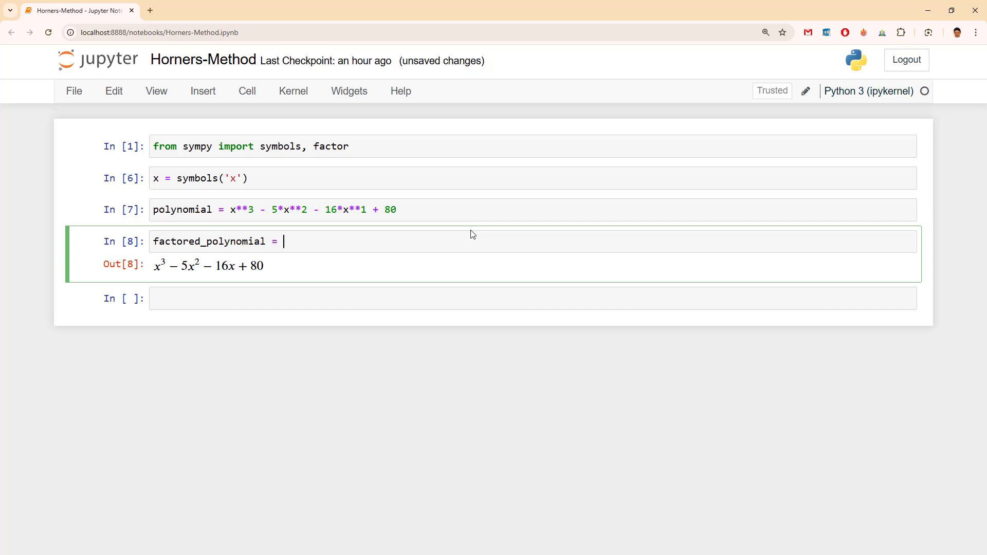
{"action": "type", "text": " = factor(polynomial"}
{"action": "key", "text": "shift+Return"}
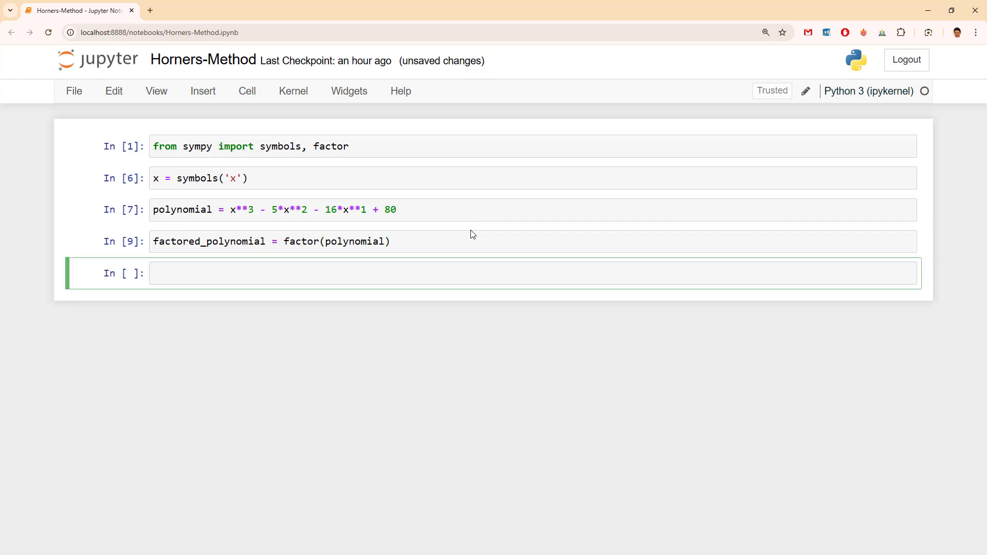
Try running result = symbols(factored_polynomial), which raises a TypeError
{"action": "type", "text": "result = symbols(factor"}
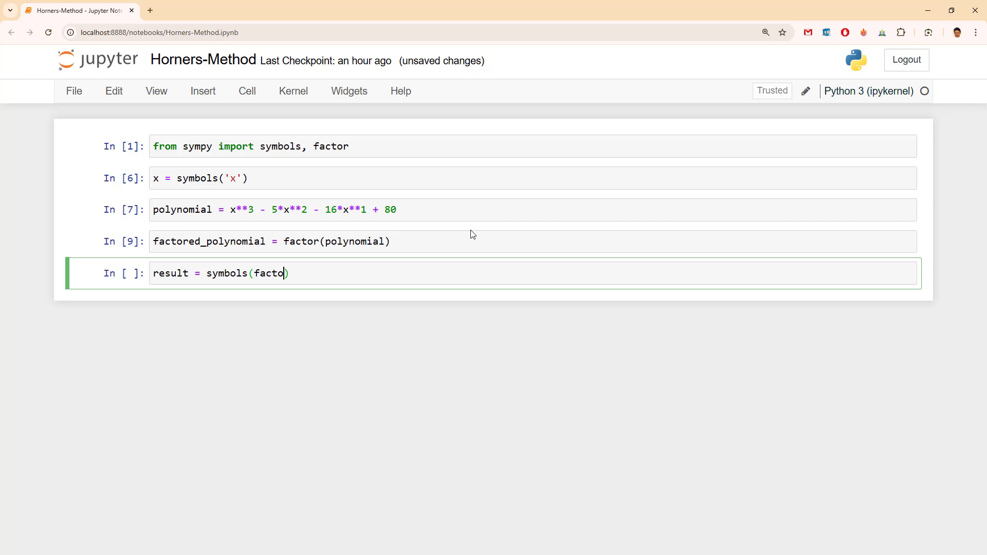
{"action": "key", "text": "Tab"}
{"action": "key", "text": "Down"}
{"action": "key", "text": "Return"}
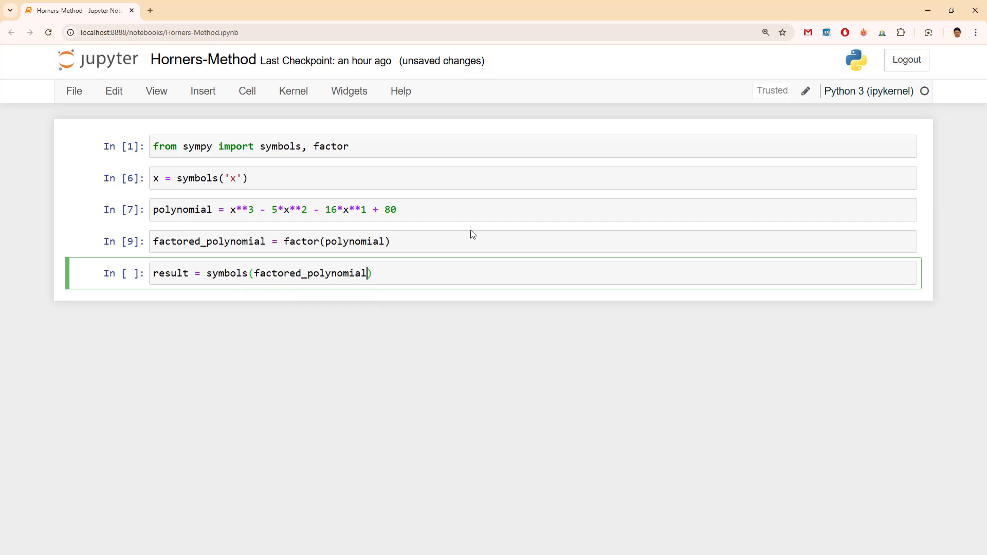
{"action": "key", "text": "shift+Return"}
Delete the failing symbols() cell and rerun the factoring cell
{"action": "key", "text": "Up"}
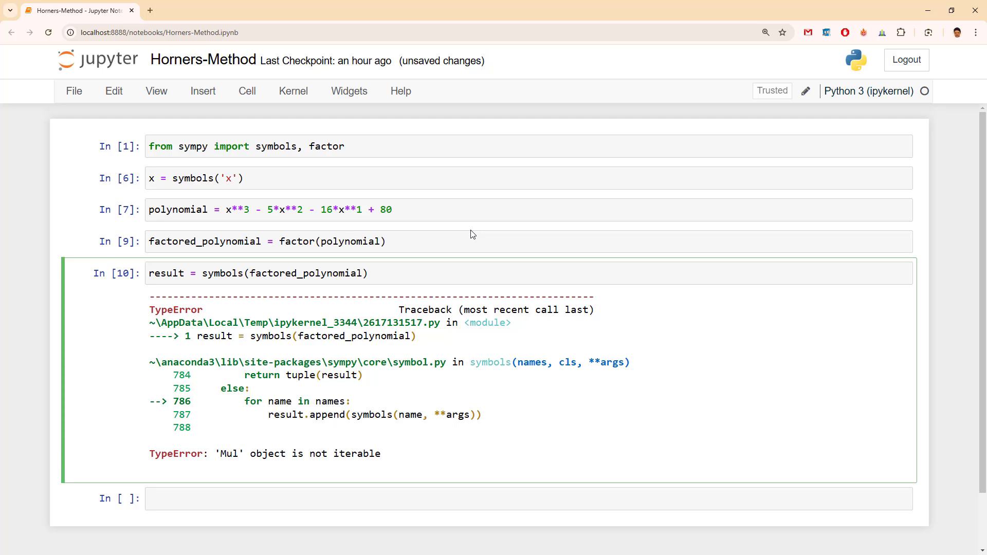
{"action": "key", "text": "Escape"}
{"action": "key", "text": "d"}
{"action": "key", "text": "d"}
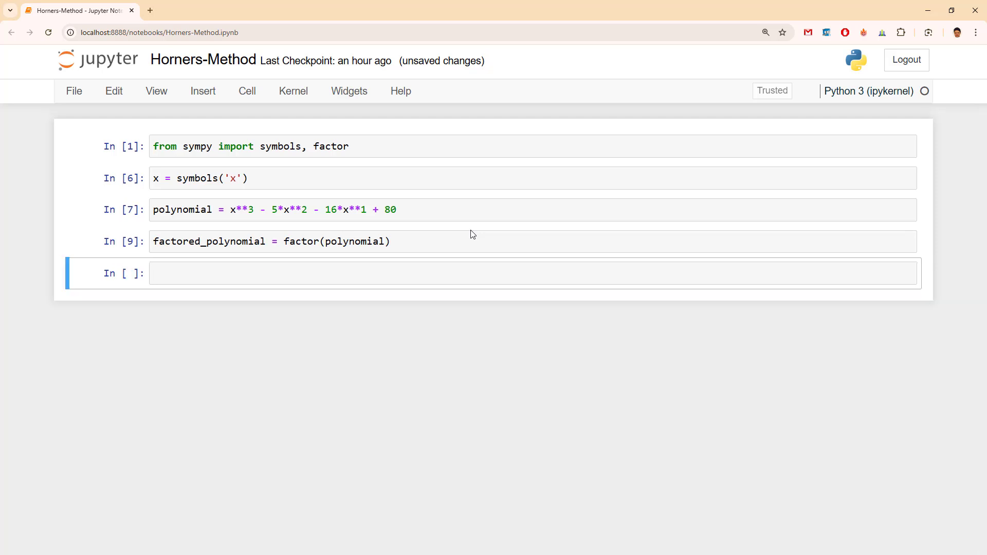
{"action": "key", "text": "Up"}
{"action": "key", "text": "shift+Return"}
Evaluate factored_polynomial in a new cell to display (x−5)(x−4)(x+4)
{"action": "key", "text": "Return"}
{"action": "type", "text": "p"}
{"action": "key", "text": "BackSpace"}
{"action": "type", "text": "factored_polynomial"}
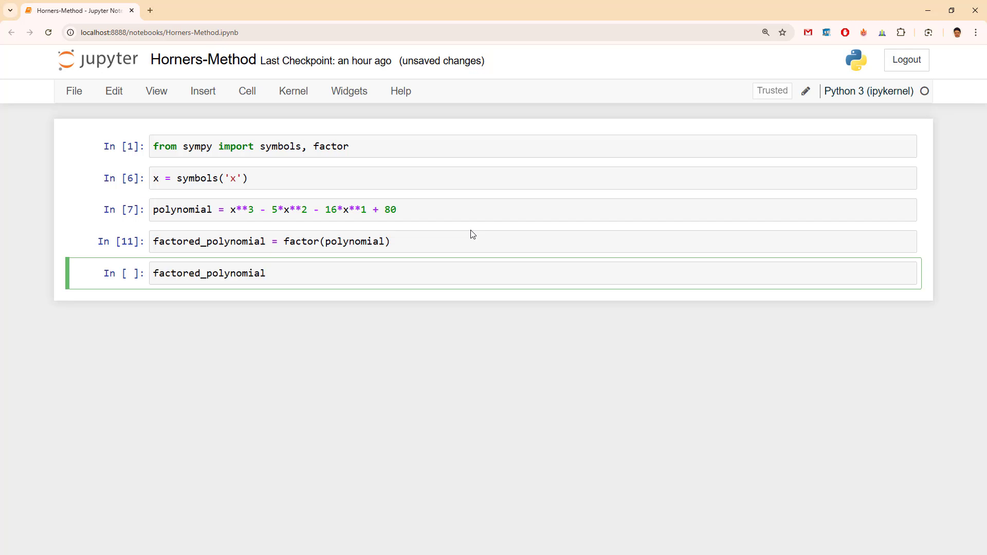
{"action": "key", "text": "shift+Return"}
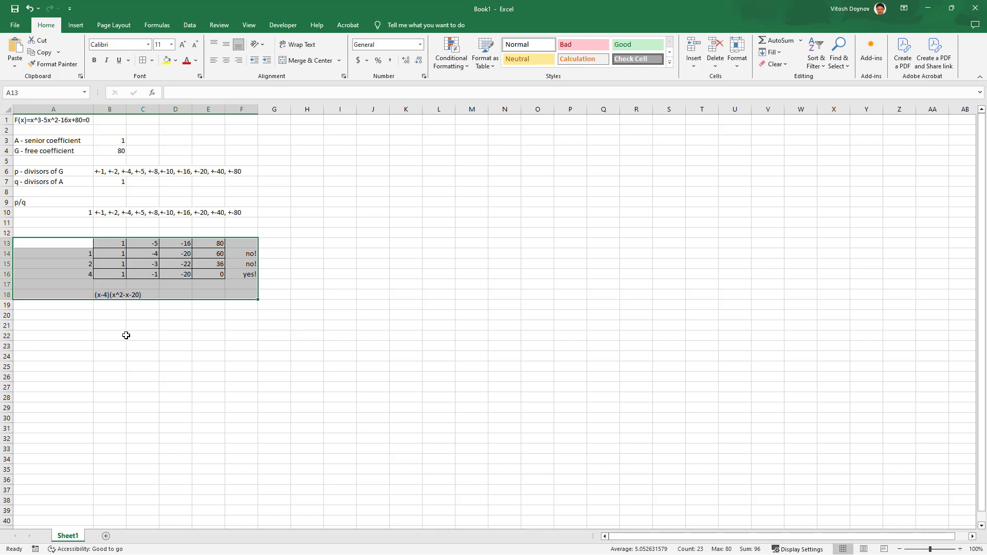
In Excel, enter (x-4)(x+4)(x-5) in B19, beneath the (x-4)(x^2-x-20) line in B18
{"action": "left_click", "coordinate": [124, 333]}
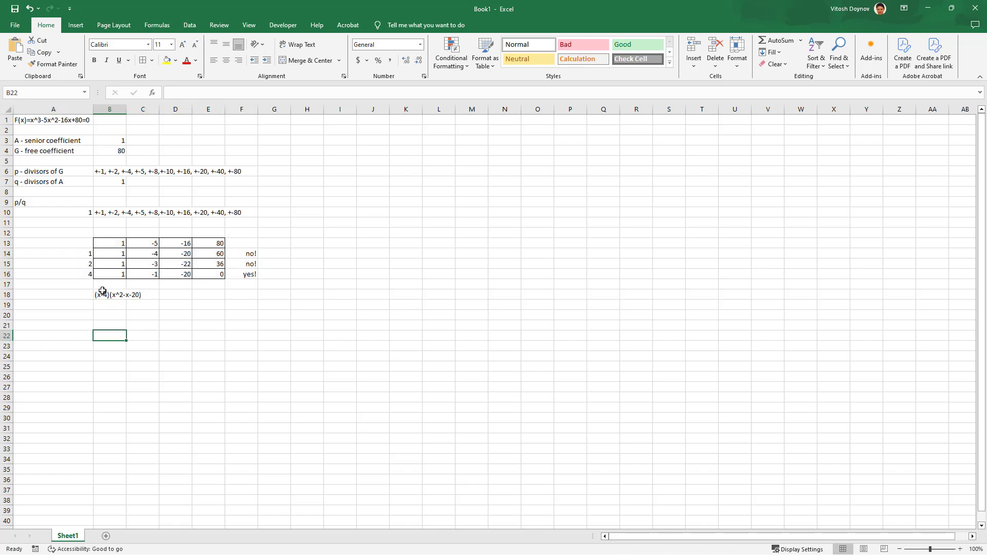
{"action": "left_click", "coordinate": [107, 298]}
{"action": "left_click_drag", "start_coordinate": [186, 92], "coordinate": [219, 93]}
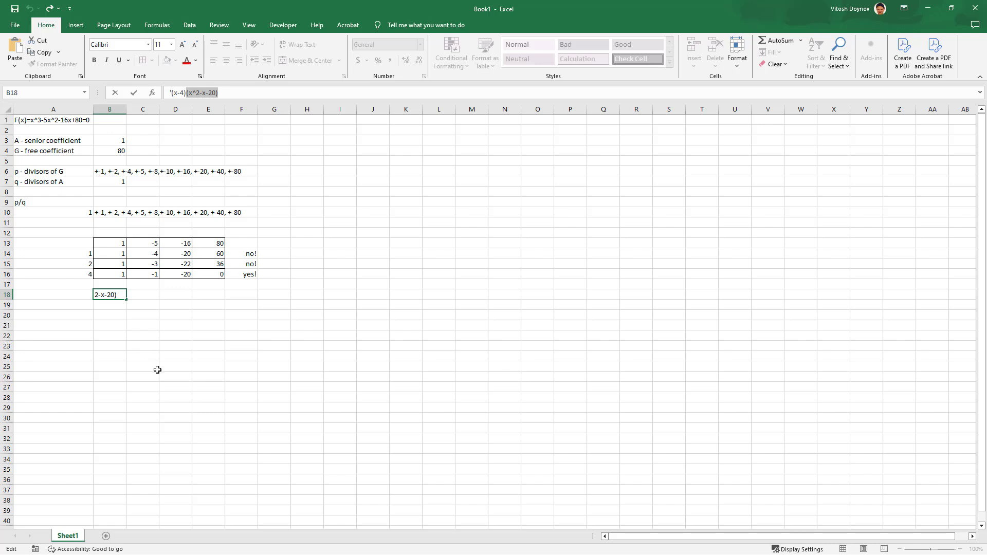
{"action": "key", "text": "Return"}
{"action": "type", "text": "(x-4)"}
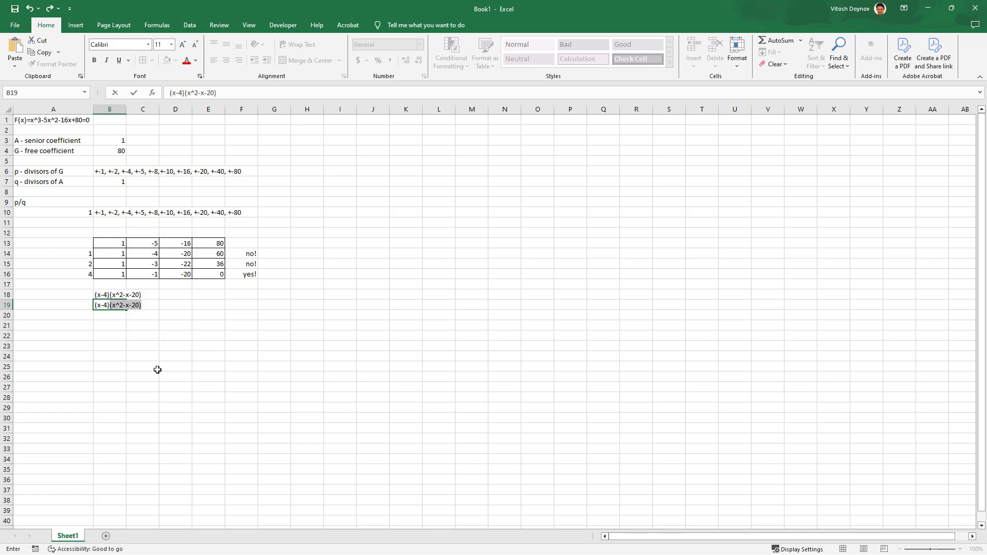
{"action": "type", "text": "(x+4)(x-5)"}
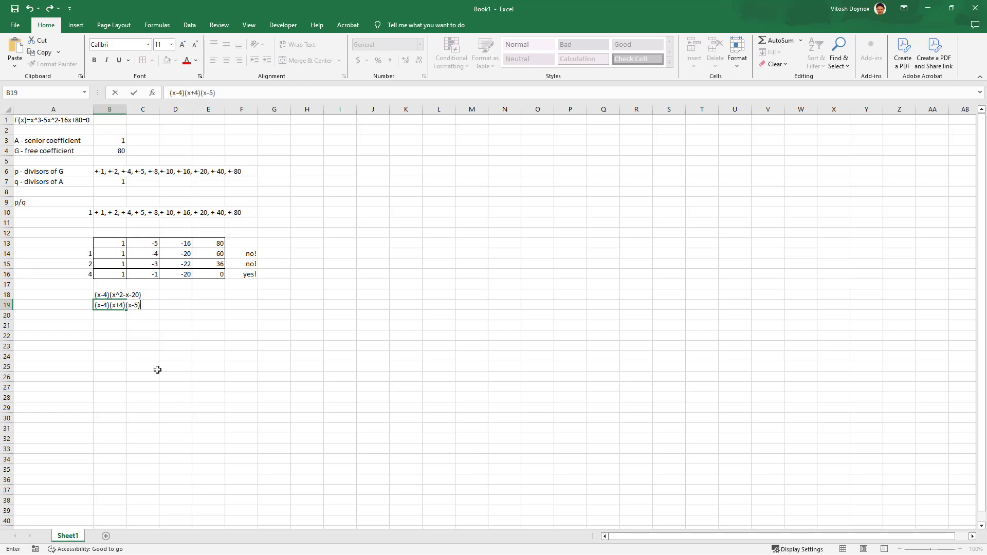
{"action": "key", "text": "Return"}
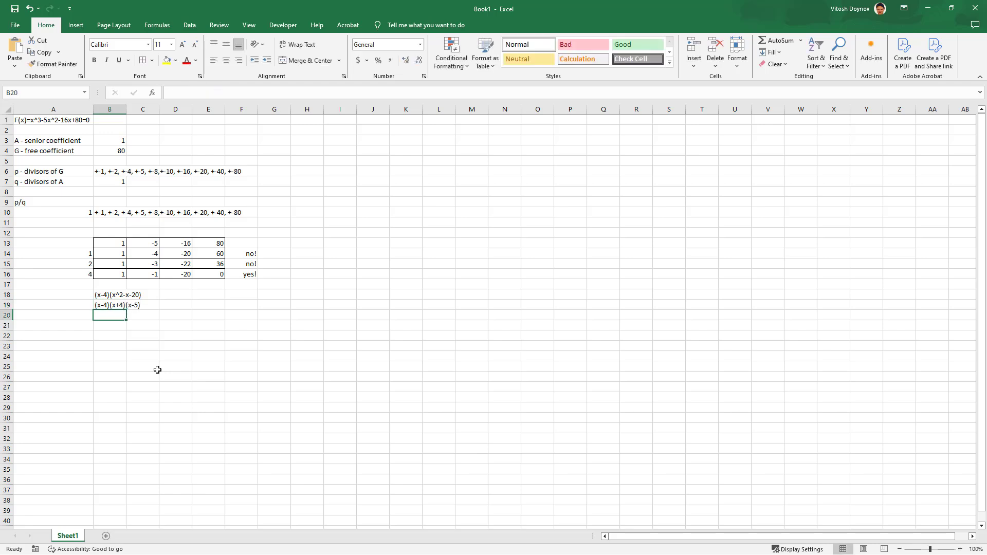